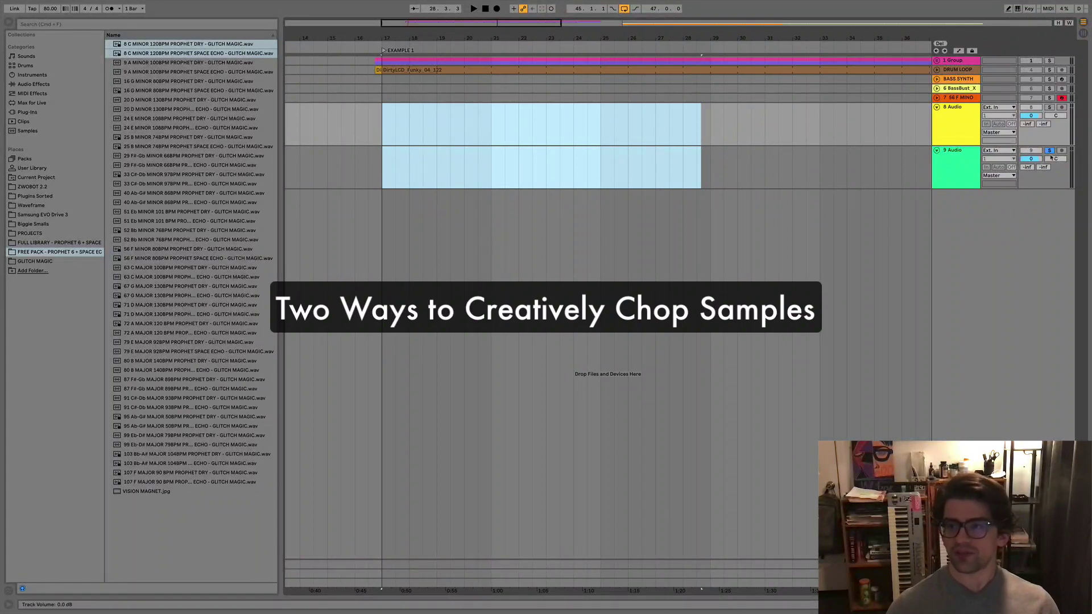
# Delete the two empty audio tracks 8 and 9.
pyautogui.keyDown('shift'); pyautogui.click(941, 167); pyautogui.keyUp('shift')
pyautogui.press('Delete')
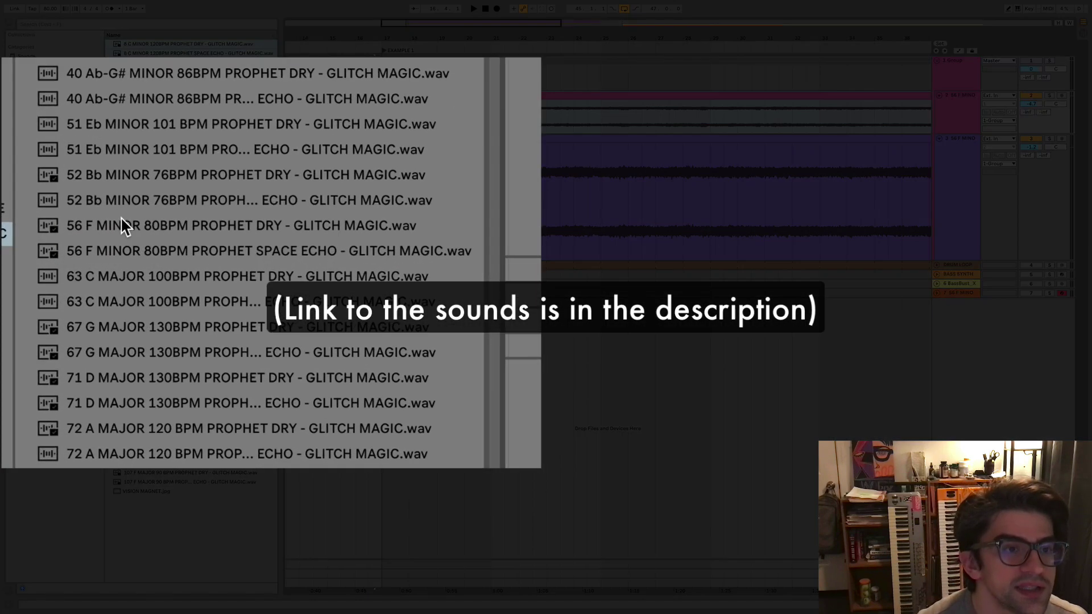
# Select the dry and Space Echo versions of the 56 F Minor 80BPM Prophet sample in the browser, and play the arrangement from bar 17.
pyautogui.click(122, 225)
pyautogui.keyDown('shift'); pyautogui.click(112, 250); pyautogui.keyUp('shift')
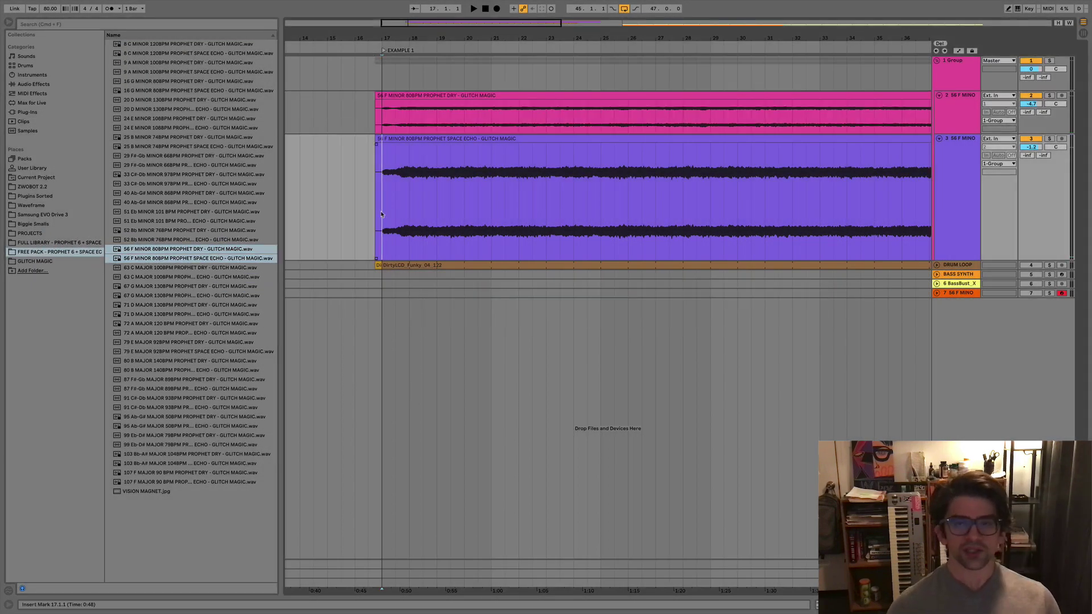
pyautogui.press('space')
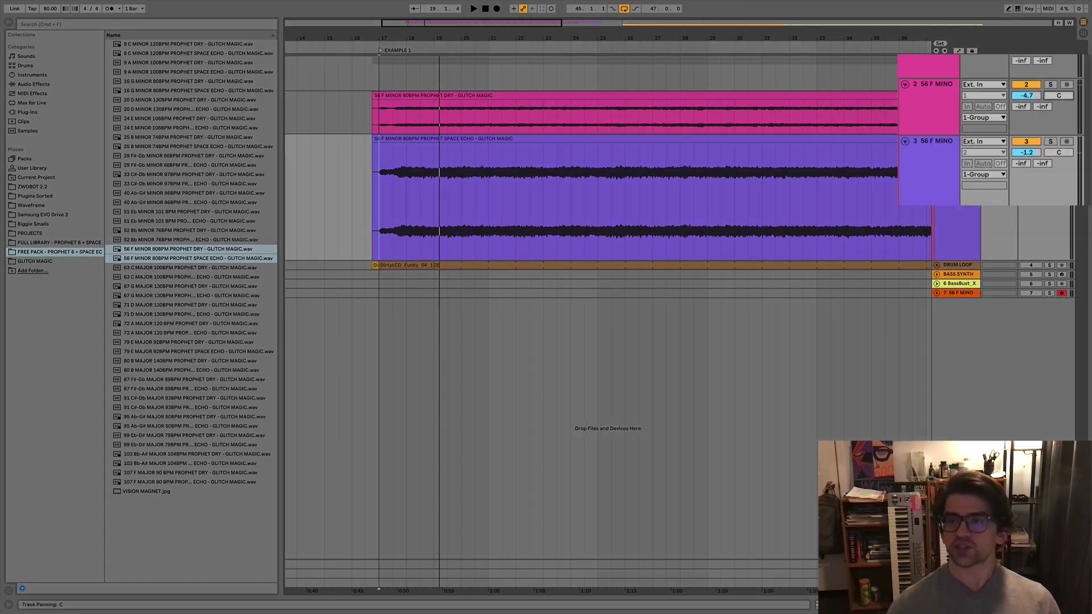
# Pan the dry Prophet track to 50L and the Space Echo track to 50R, and play the arrangement.
pyautogui.moveTo(1059, 95); pyautogui.dragTo(1060, 114)
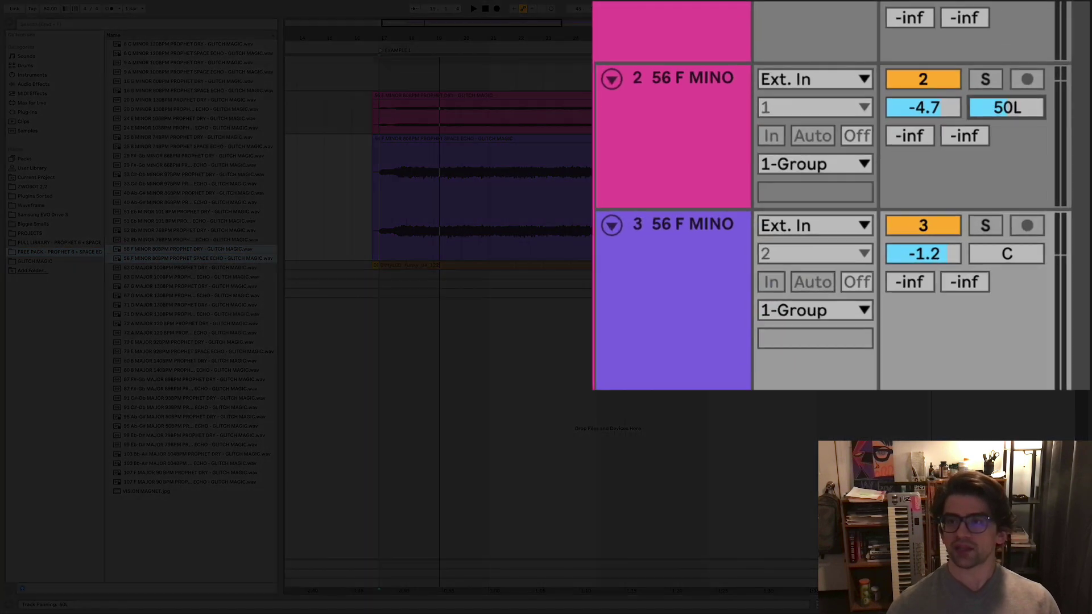
pyautogui.moveTo(1005, 253); pyautogui.dragTo(1012, 116)
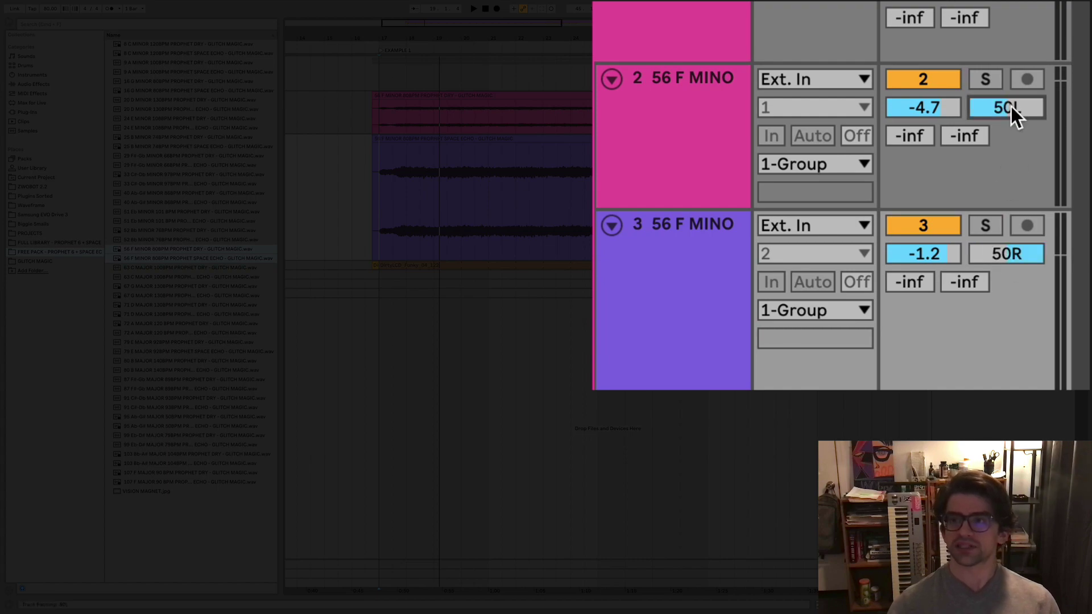
pyautogui.press('space')
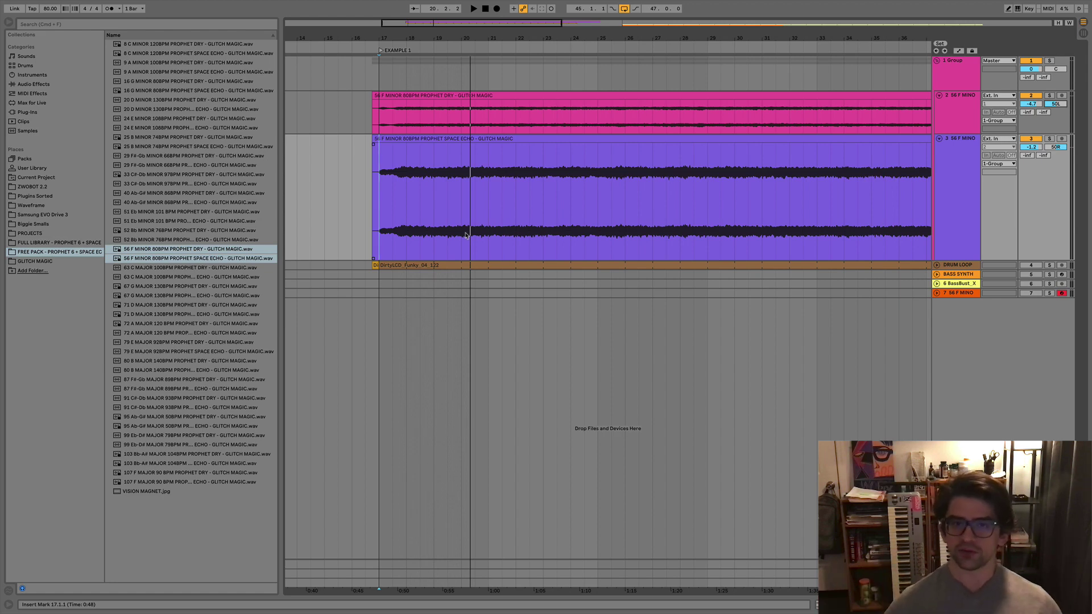
# Reset the panning of the dry and Space Echo Prophet tracks to center and show the Space Echo track's devices.
pyautogui.click(961, 209)
pyautogui.doubleClick(959, 217)
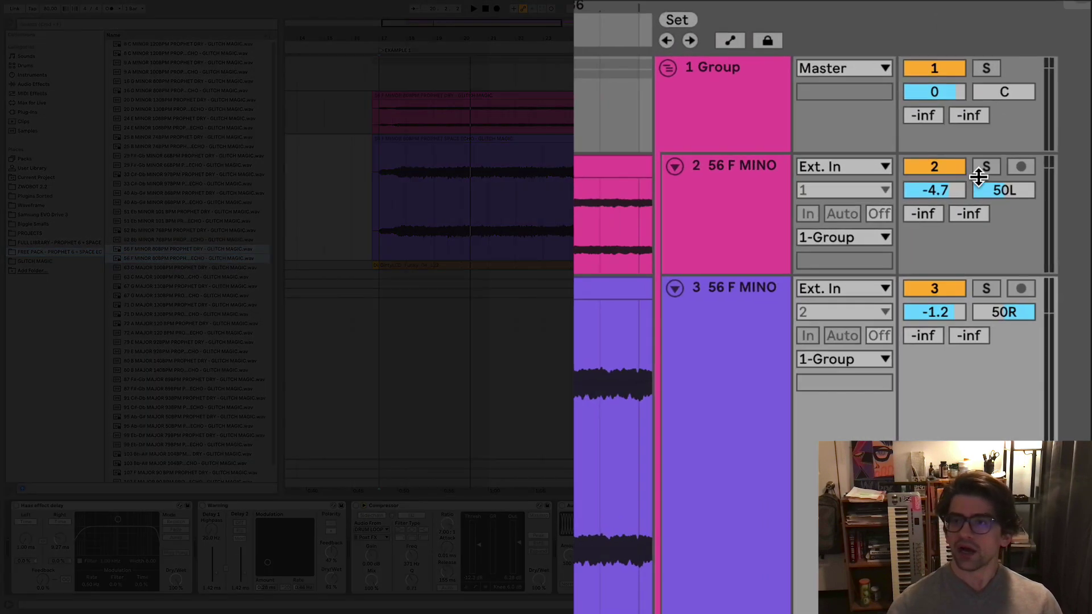
pyautogui.doubleClick(1055, 104)
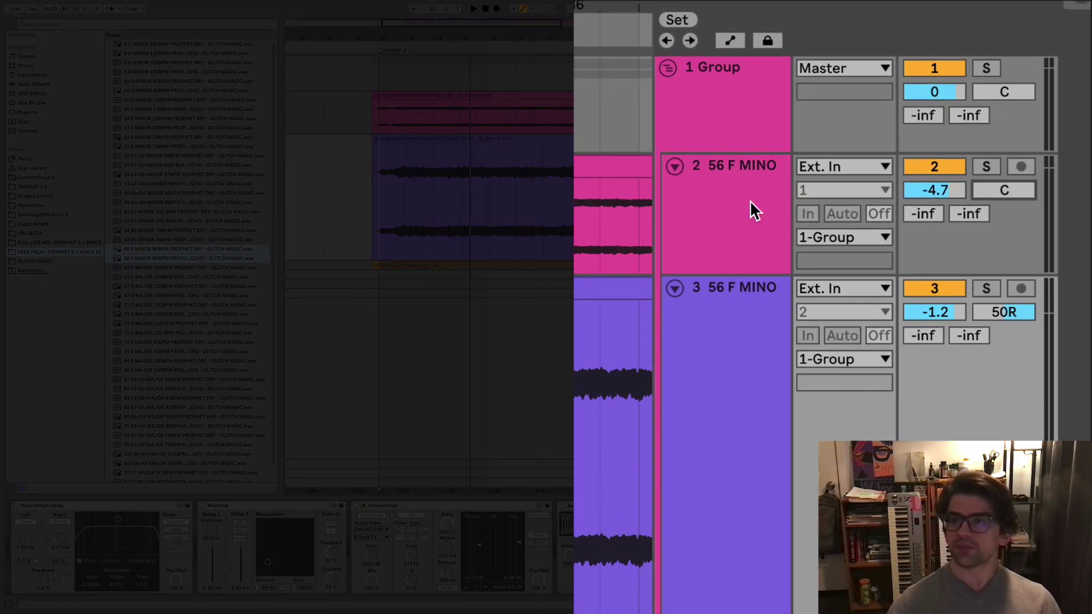
pyautogui.click(701, 192)
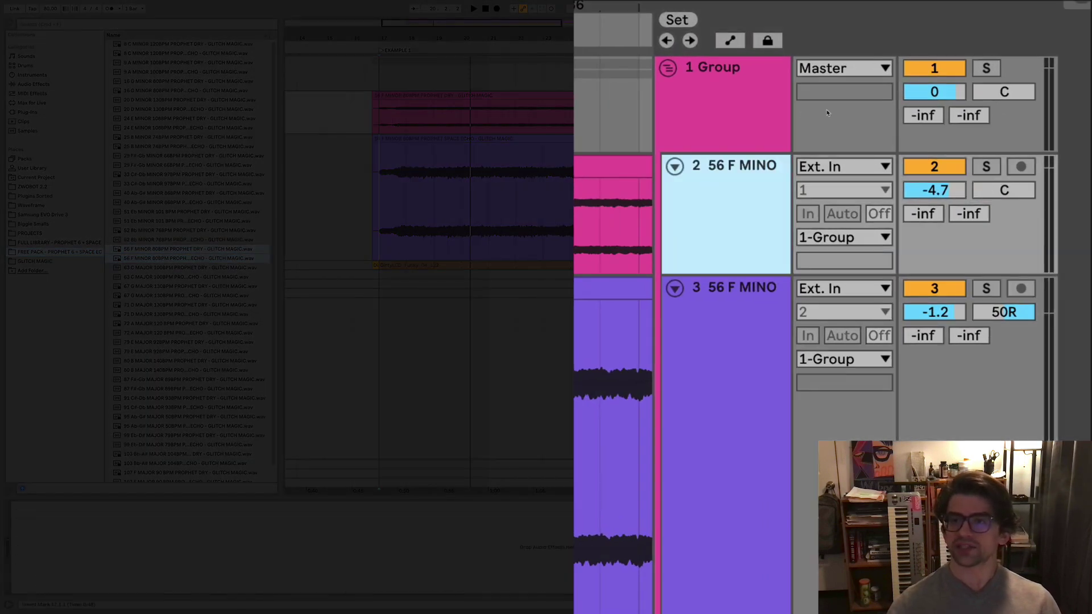
pyautogui.click(695, 419)
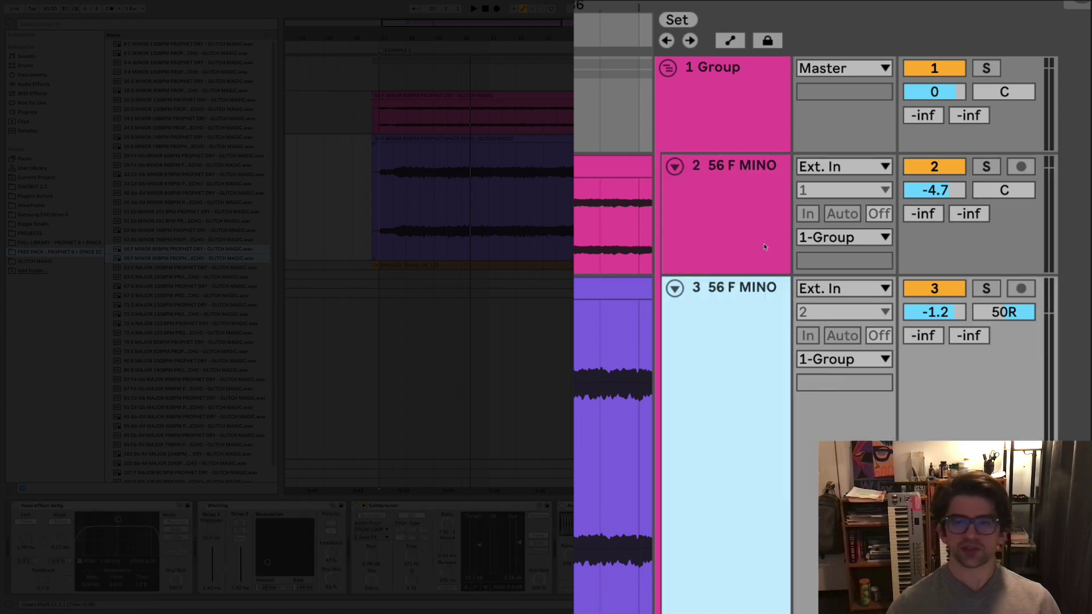
pyautogui.click(708, 181)
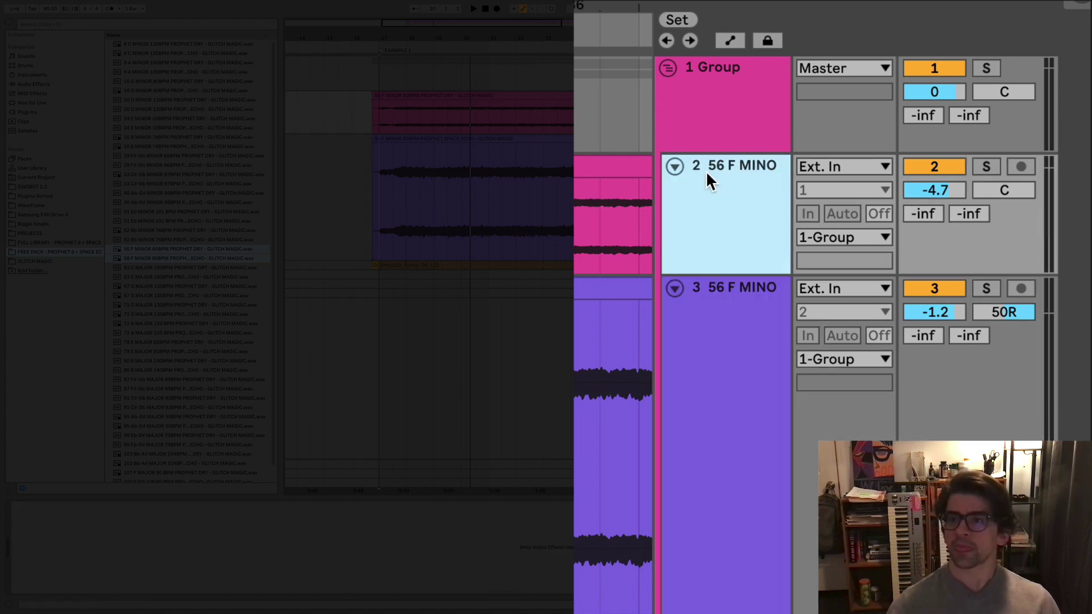
pyautogui.click(722, 407)
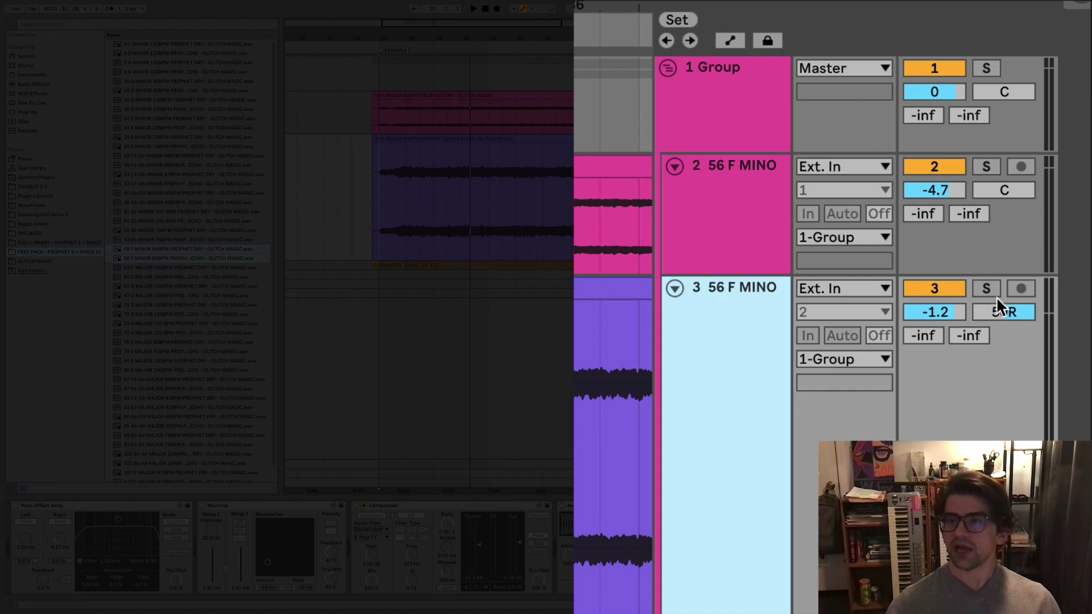
pyautogui.doubleClick(1012, 315)
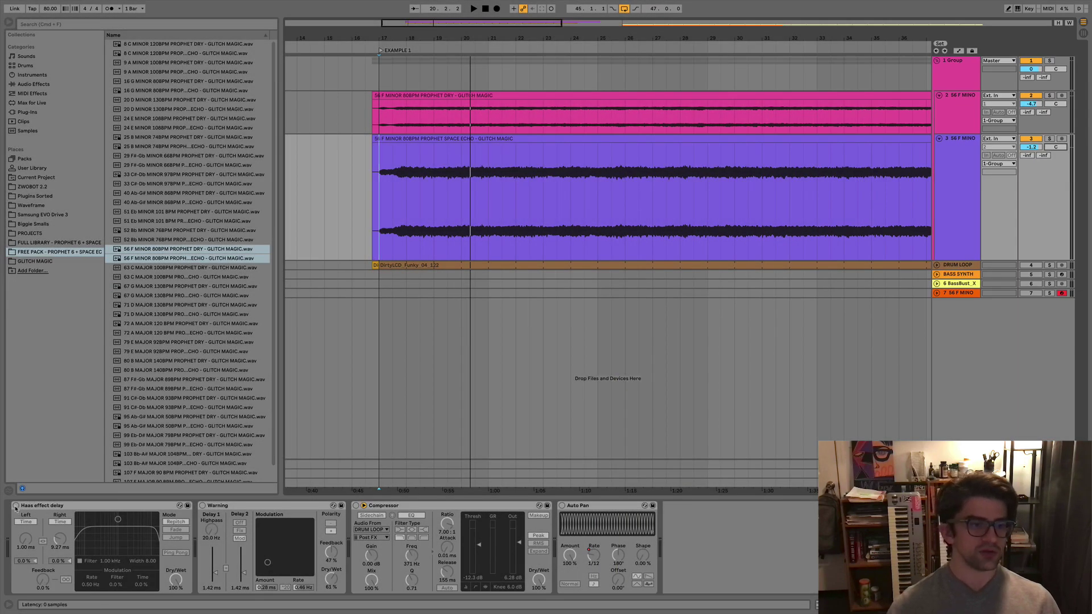
# Turn on the Haas effect delay on the Space Echo track.
pyautogui.click(16, 505)
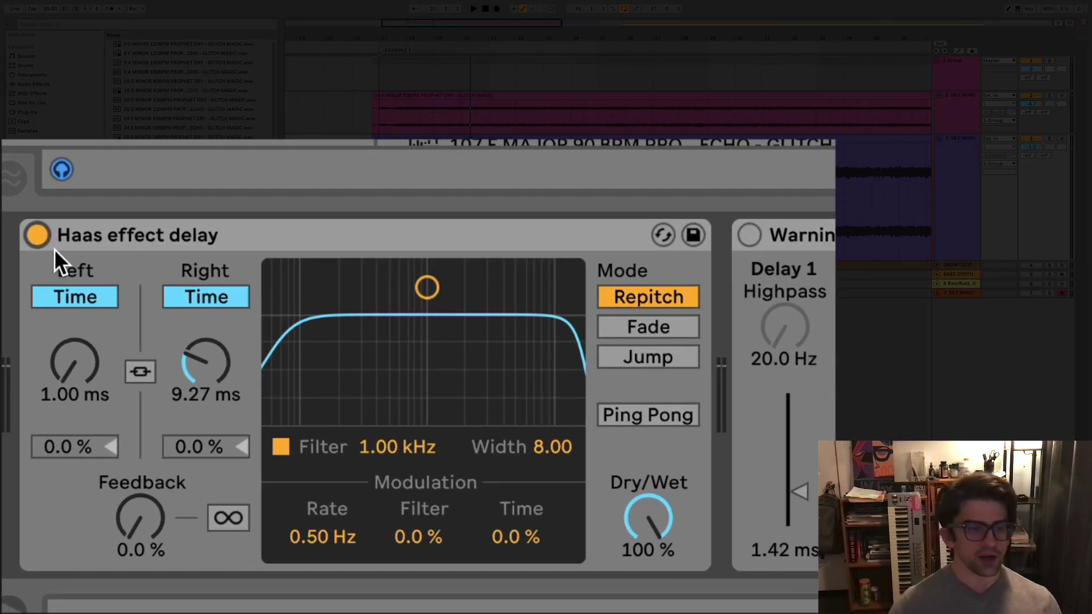
pyautogui.click(134, 225)
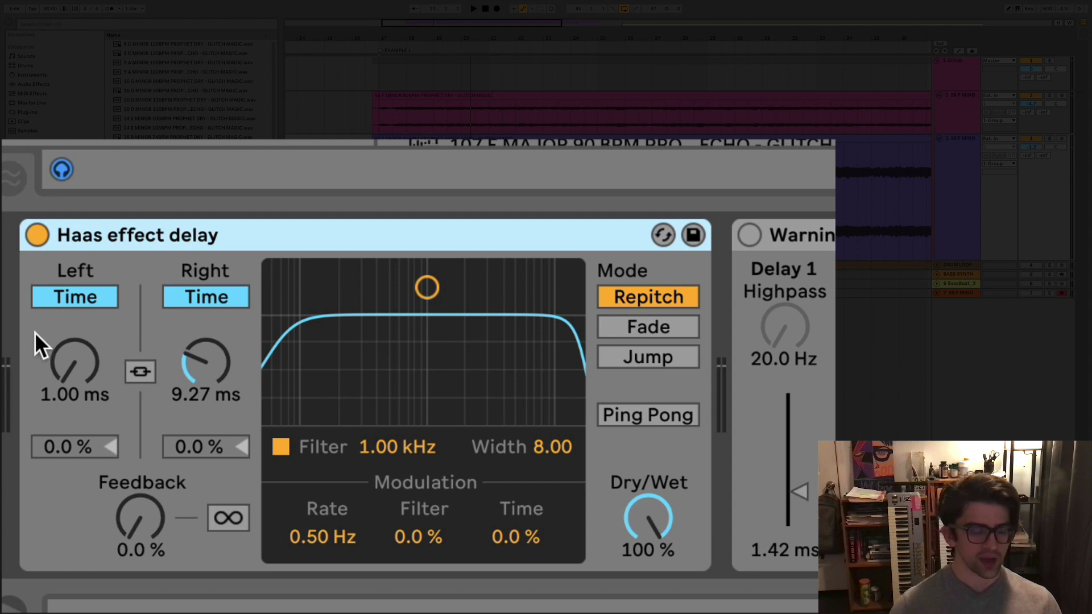
pyautogui.click(87, 373)
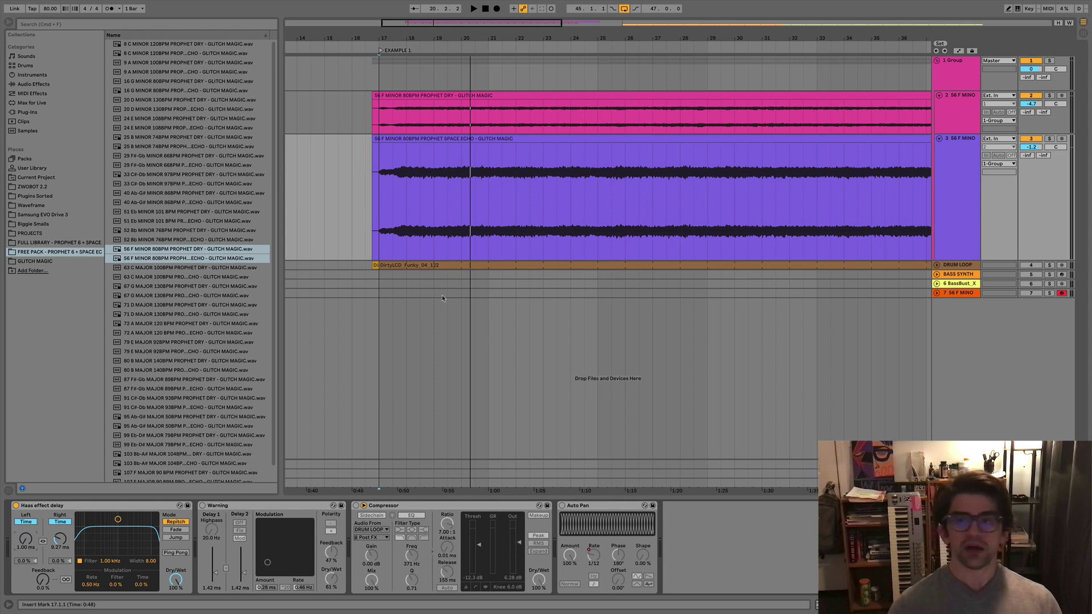
# Play the arrangement from bar 21 and compare the sound with the Haas effect delay off and on.
pyautogui.click(484, 212)
pyautogui.press('space')
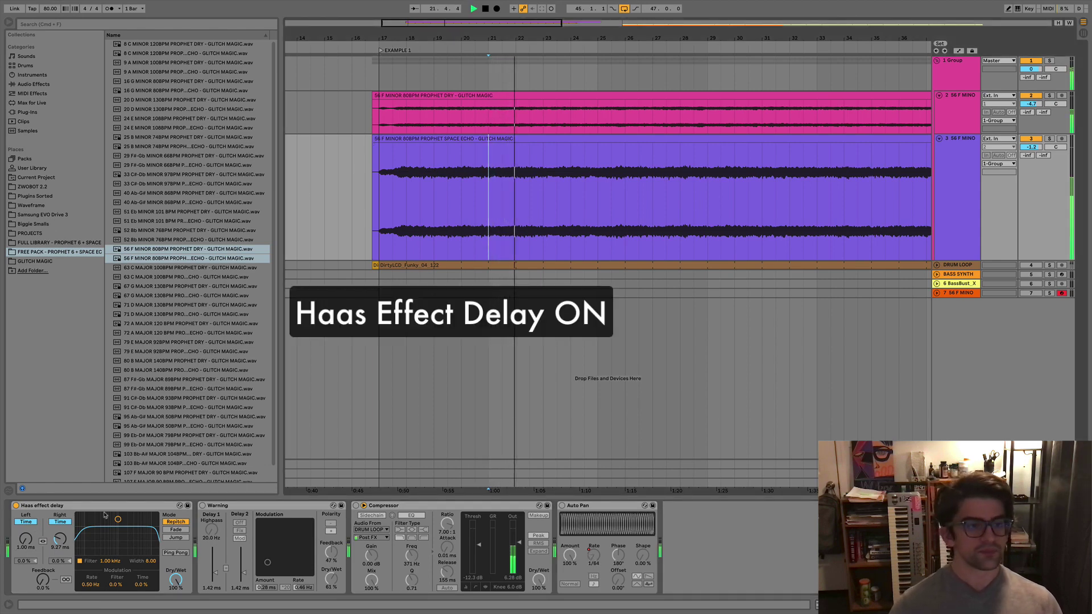
pyautogui.click(17, 506)
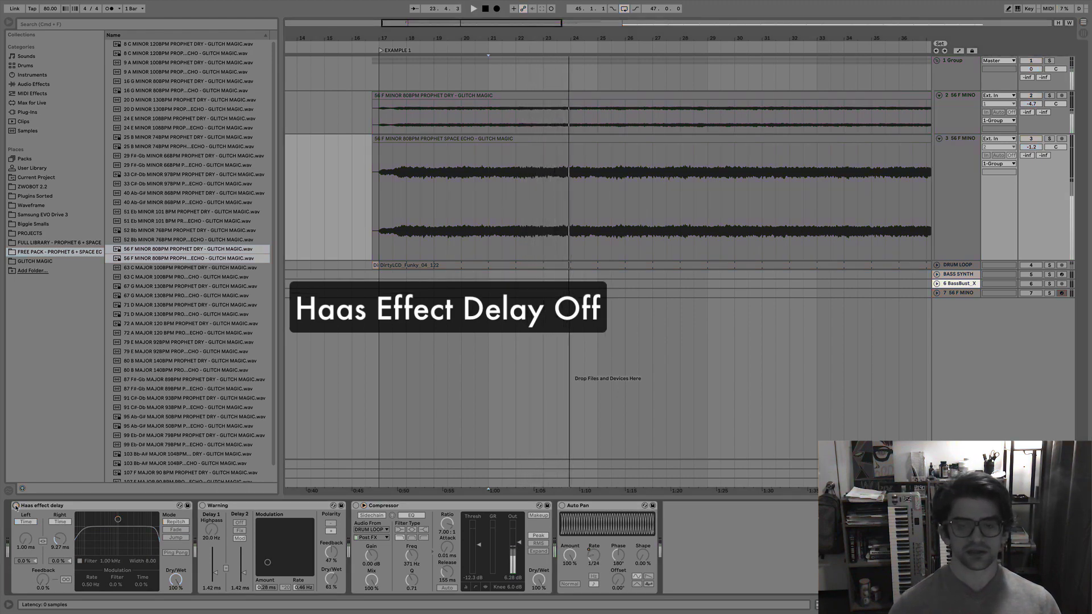
pyautogui.click(17, 505)
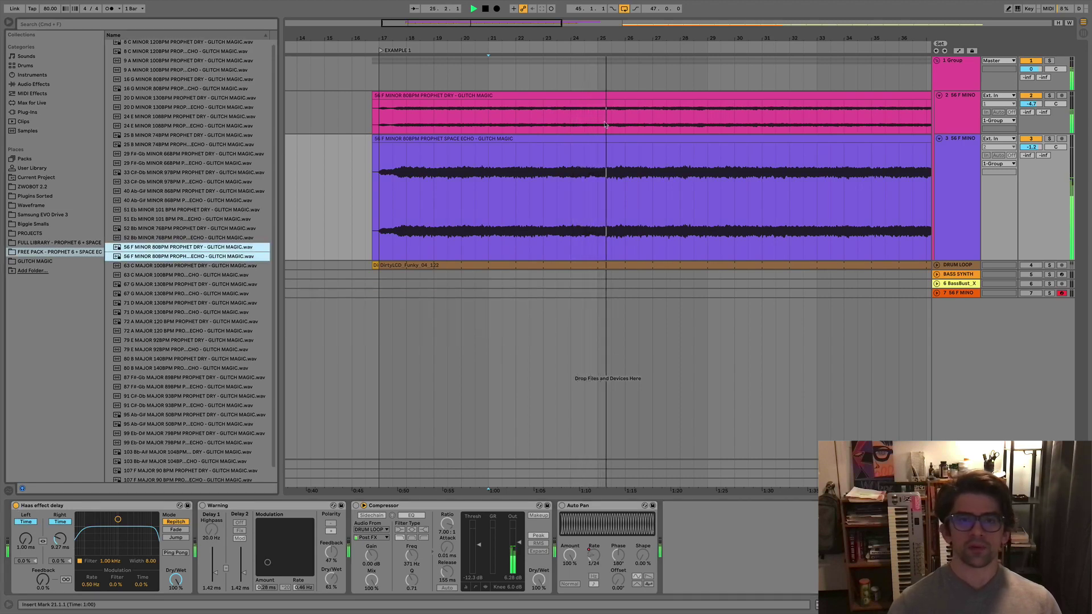
# Select the whole Space Echo clip and hide the browser.
pyautogui.click(586, 108)
pyautogui.click(588, 105)
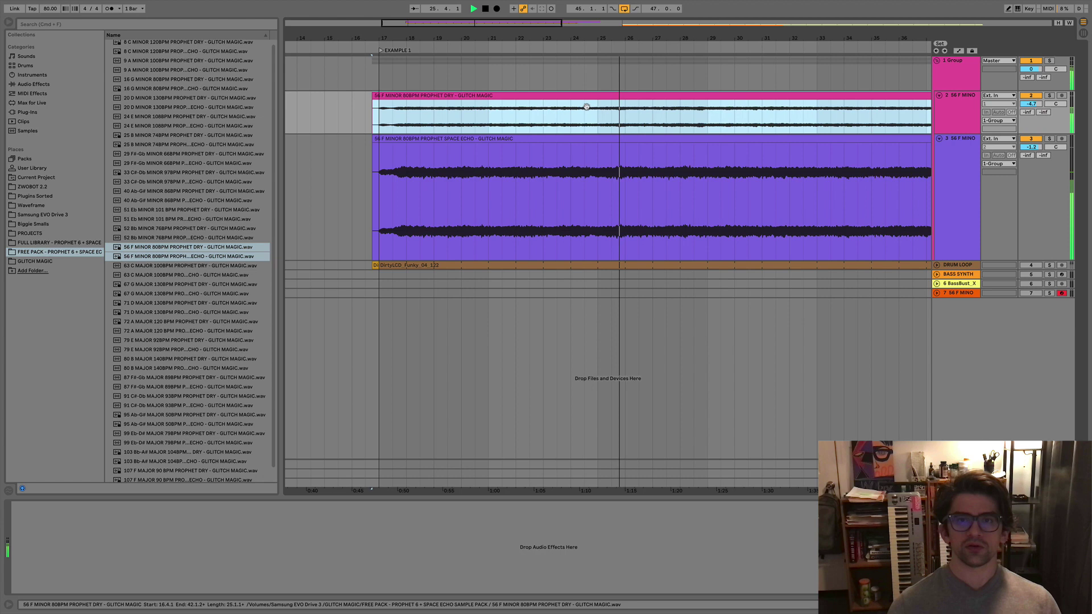
pyautogui.click(581, 147)
pyautogui.hscroll(5, 617, 197)
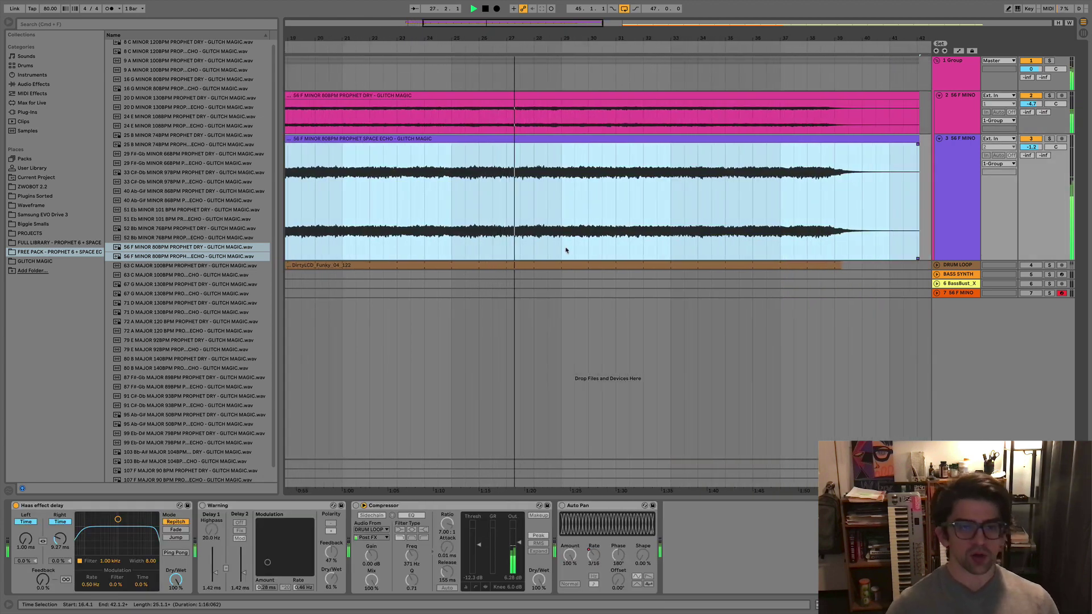
pyautogui.press('super+alt+b')
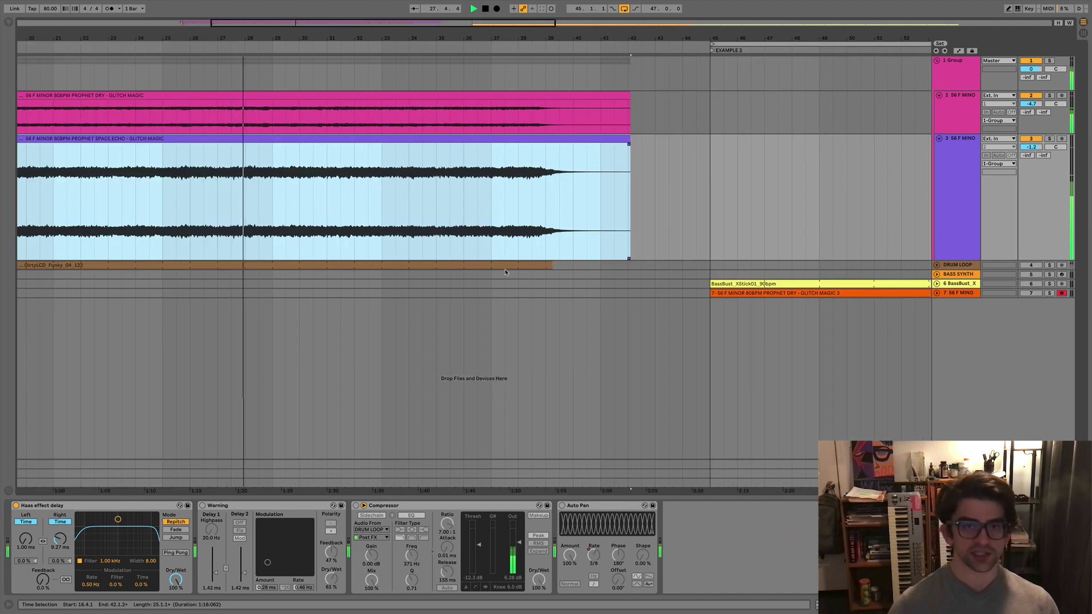
# Unfold and activate the DRUM LOOP track, and play it together with the Prophet samples from 16.4.1.
pyautogui.click(937, 265)
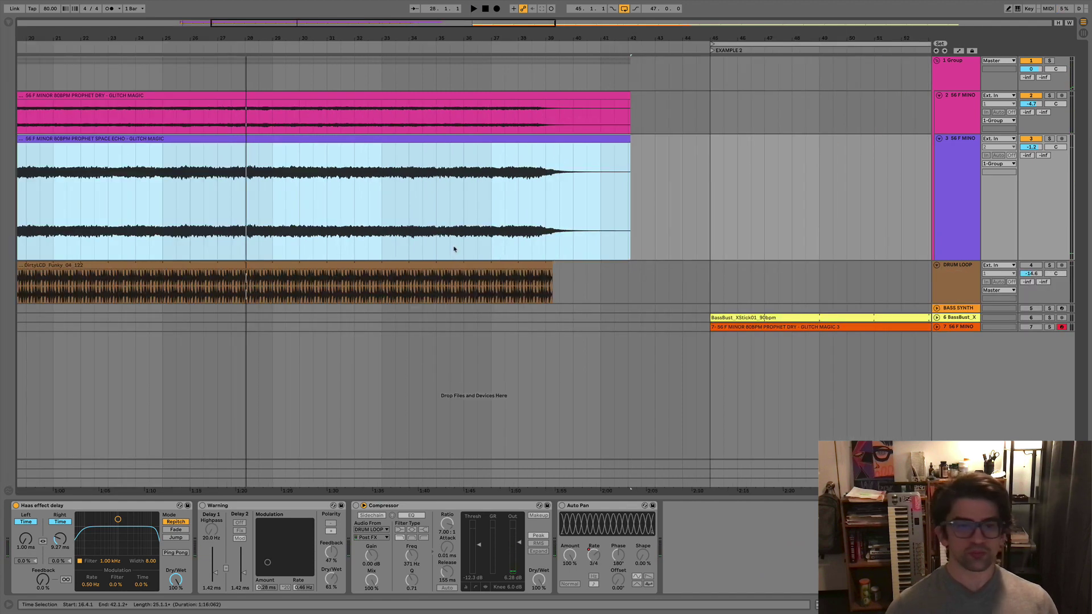
pyautogui.hscroll(-10, 270, 295)
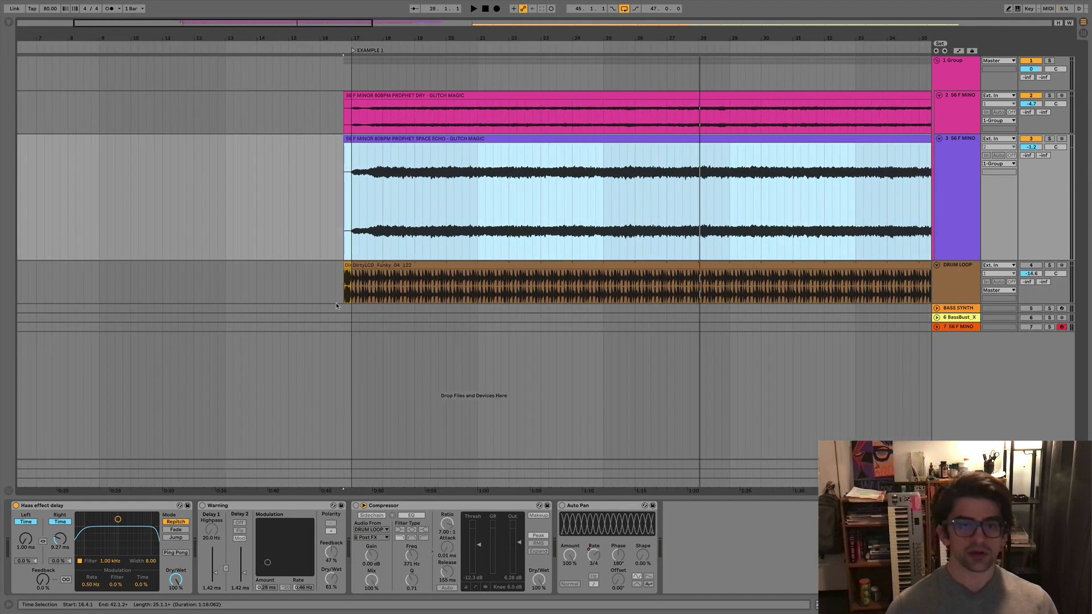
pyautogui.click(343, 293)
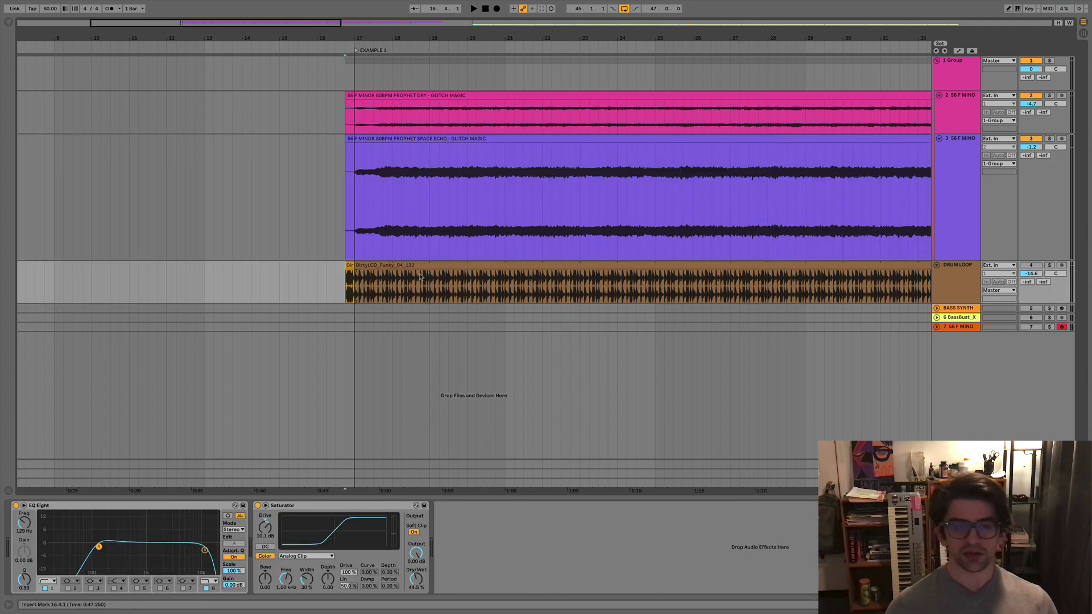
pyautogui.scroll(5, 348, 295)
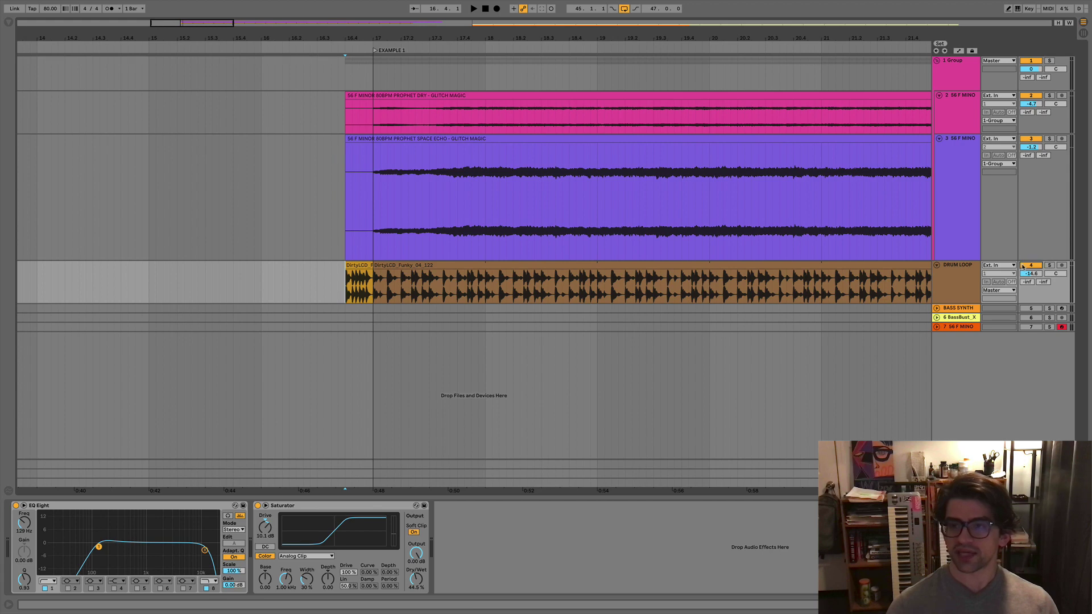
pyautogui.press('space')
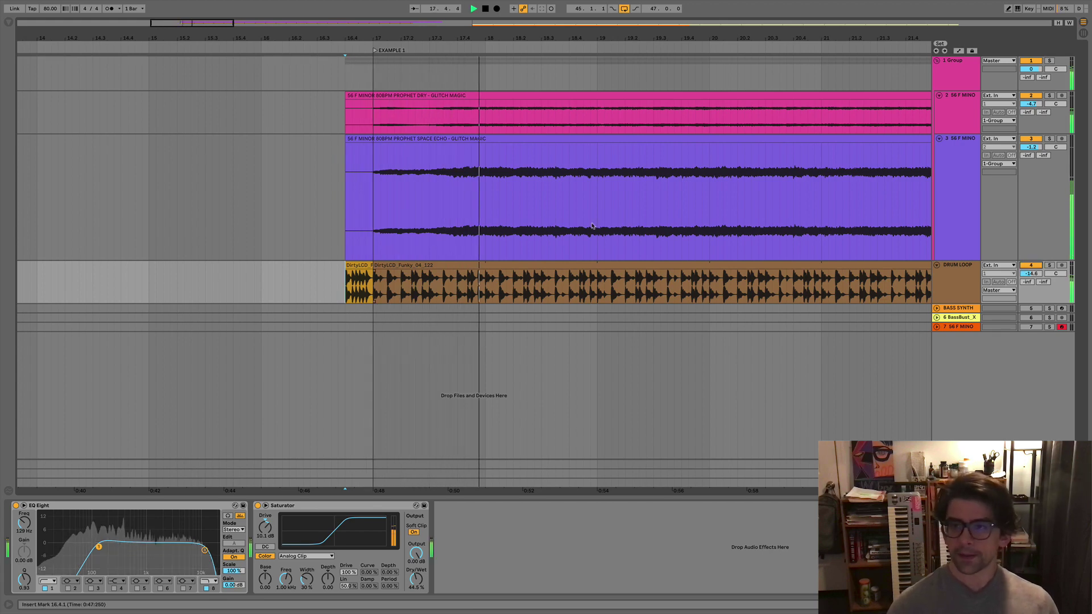
pyautogui.scroll(-5, 579, 278)
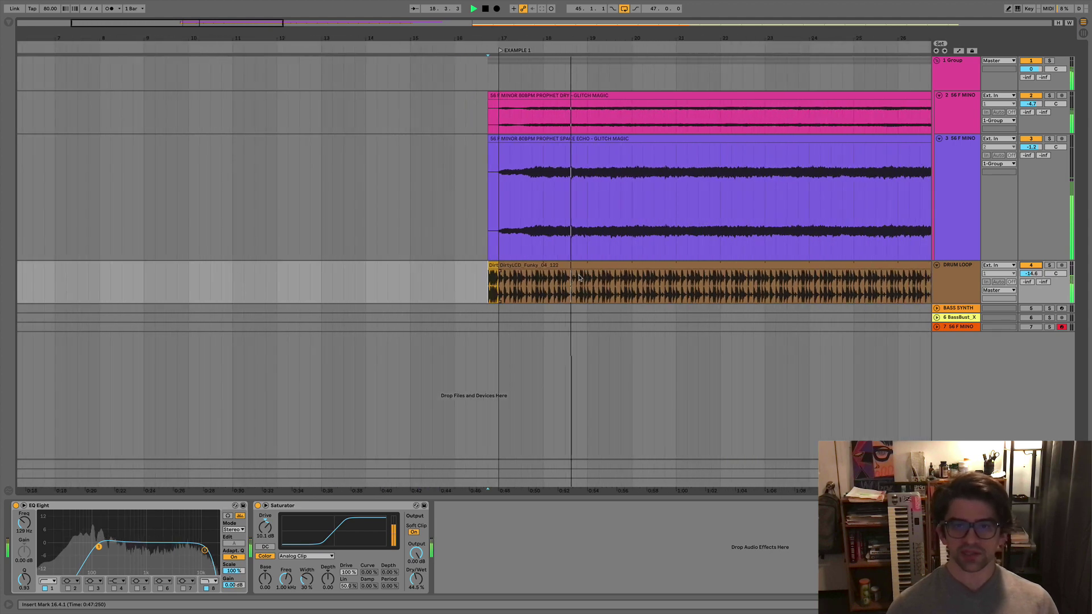
pyautogui.hscroll(5, 579, 278)
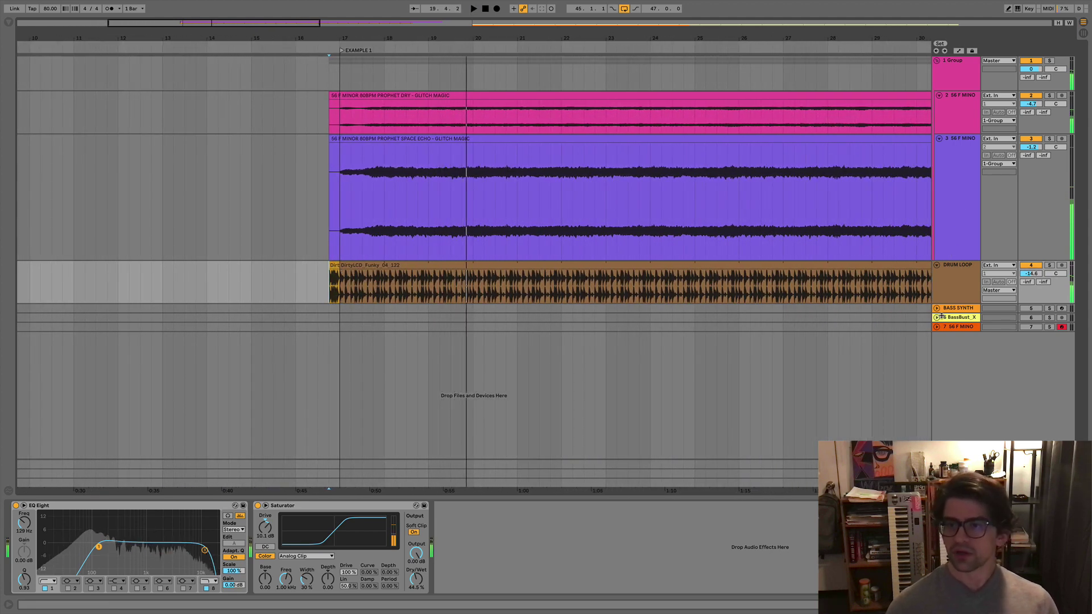
pyautogui.press('space')
# Examine the EQ Eight and Saturator on the DRUM LOOP track and the device chains of the two Prophet tracks.
pyautogui.click(950, 279)
pyautogui.click(234, 381)
pyautogui.hscroll(1, 233, 382)
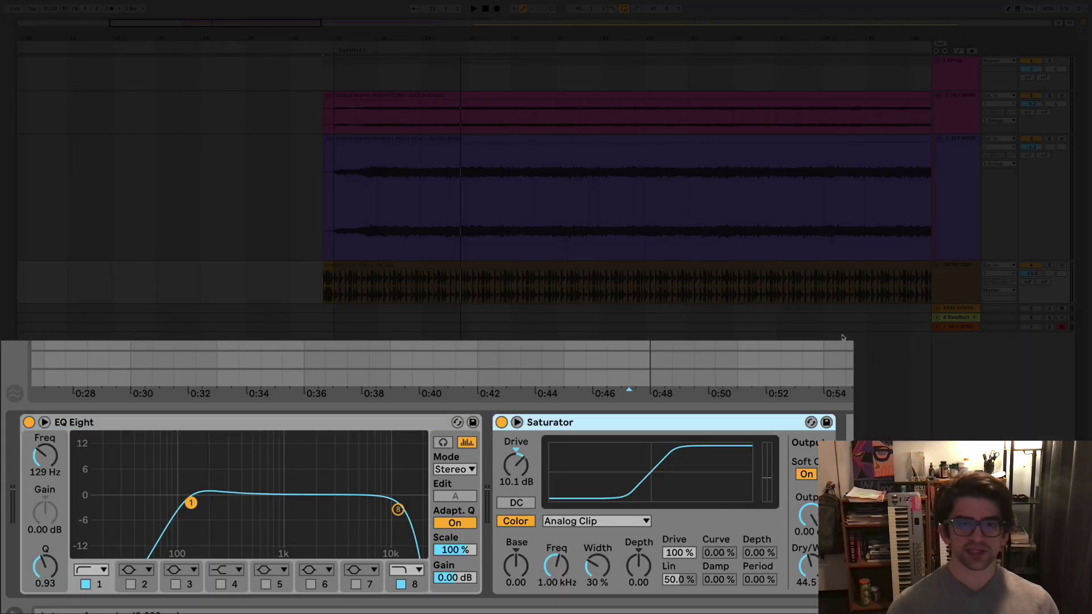
pyautogui.click(967, 190)
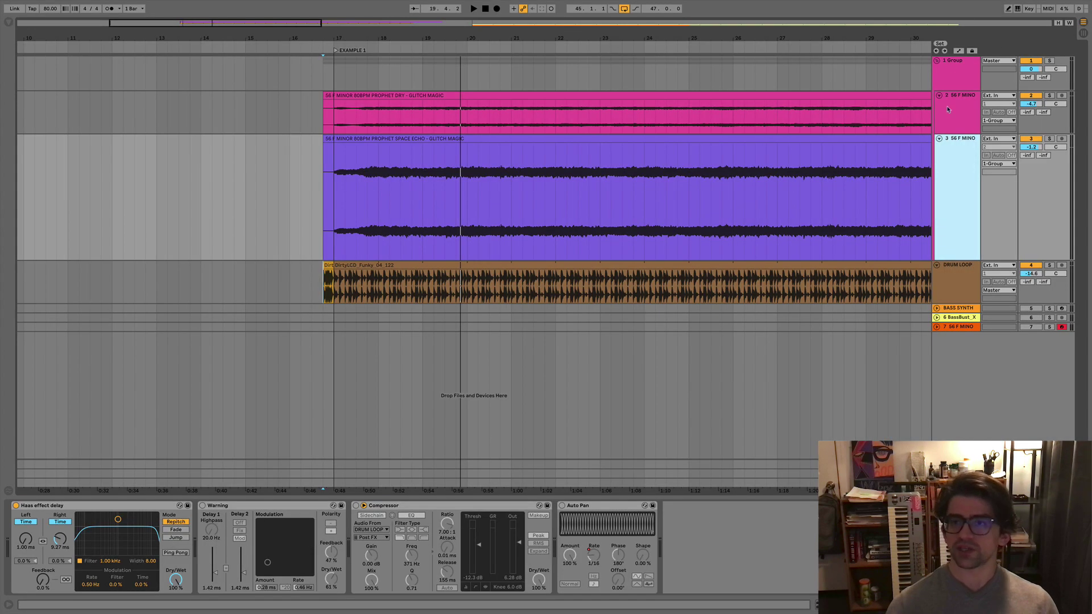
pyautogui.click(948, 109)
pyautogui.click(964, 233)
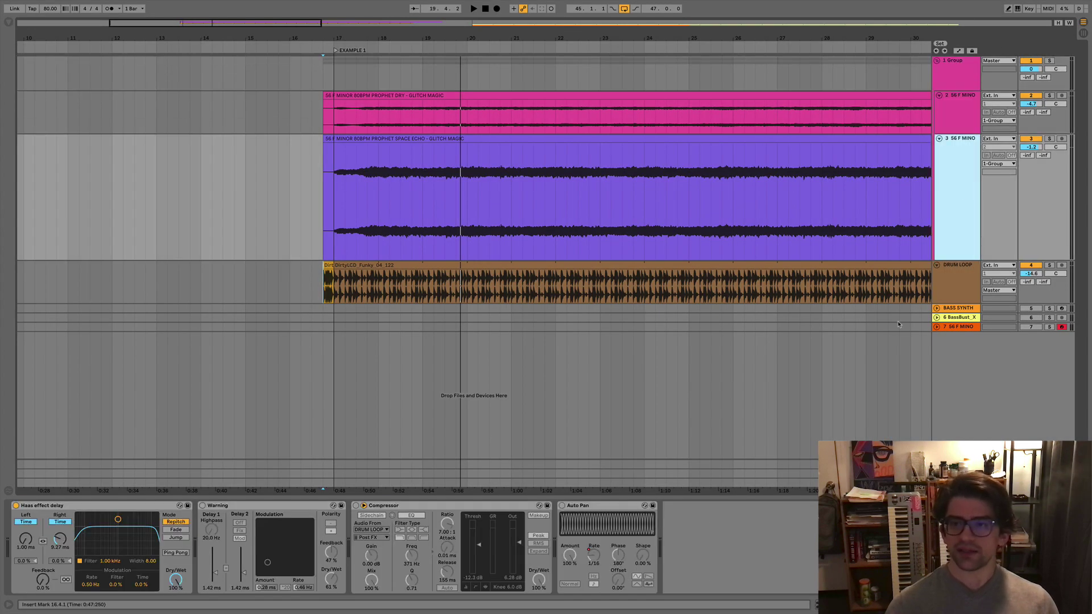
# Unfold and select the BASS SYNTH track to show its 106 Bass device.
pyautogui.click(937, 308)
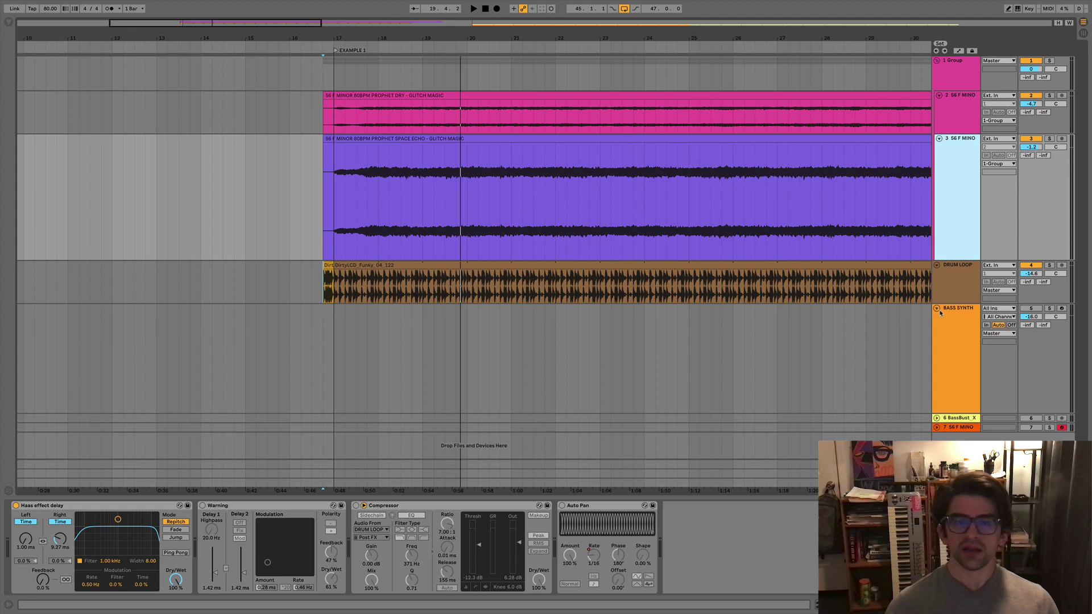
pyautogui.click(1031, 309)
pyautogui.scroll(5, 351, 127)
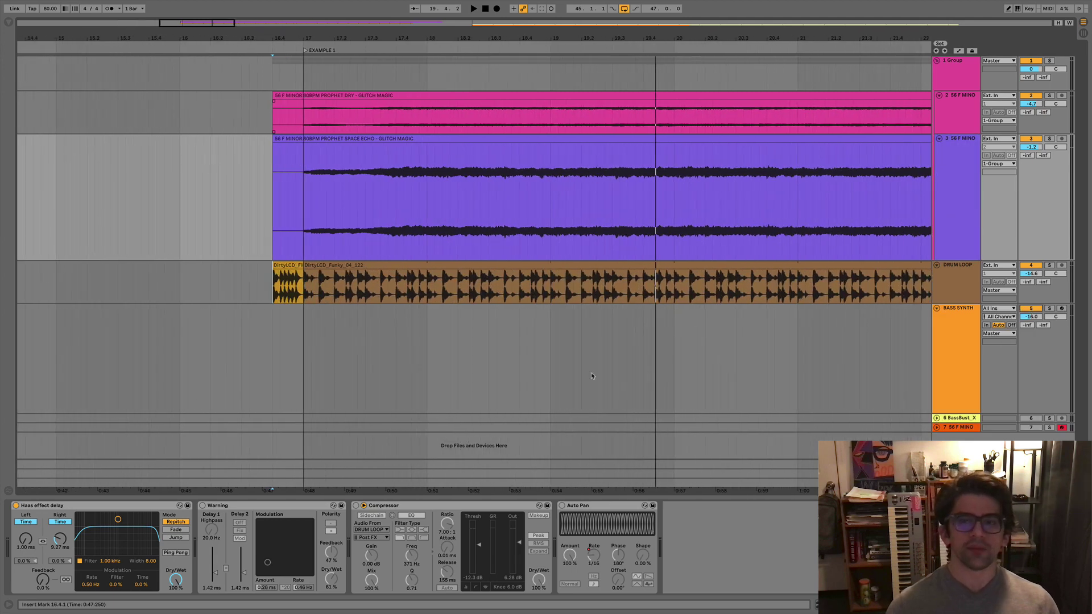
pyautogui.click(969, 353)
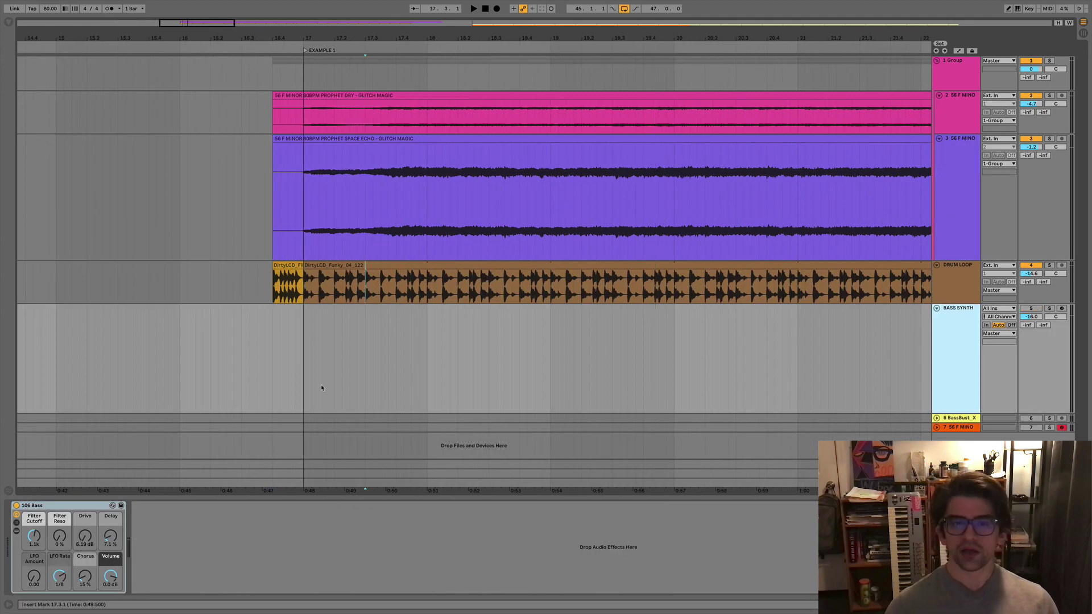
# Create an empty four-bar MIDI clip on the BASS SYNTH track from bar 17 to bar 21.
pyautogui.hscroll(2, 321, 384)
pyautogui.click(266, 393)
pyautogui.moveTo(266, 393); pyautogui.dragTo(756, 410)
pyautogui.press('super+shift+m')
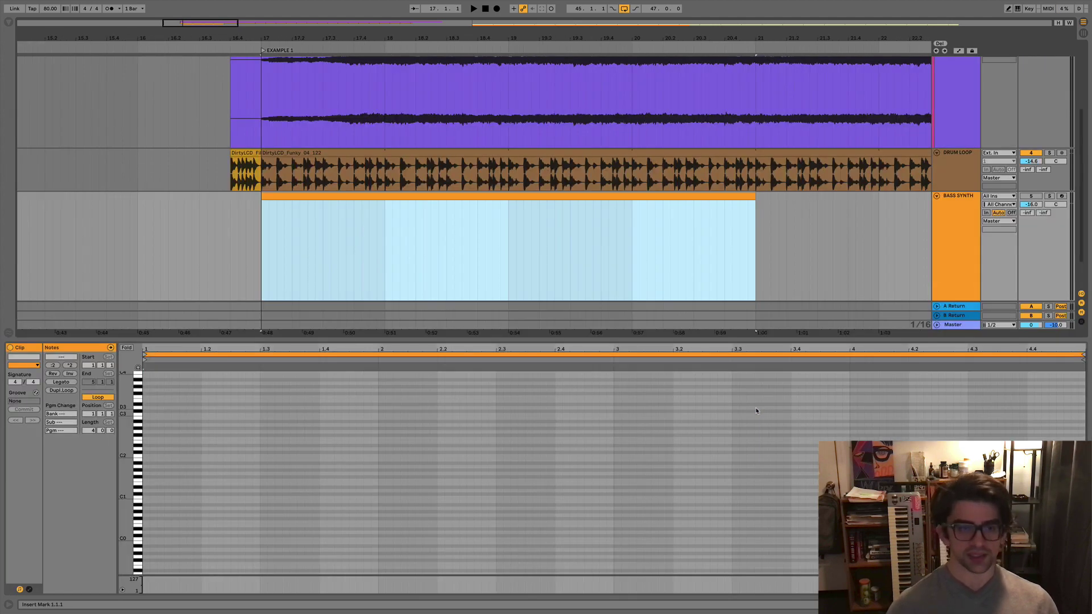
# Add an F1 note at the very start of the bass clip and play it.
pyautogui.doubleClick(157, 489)
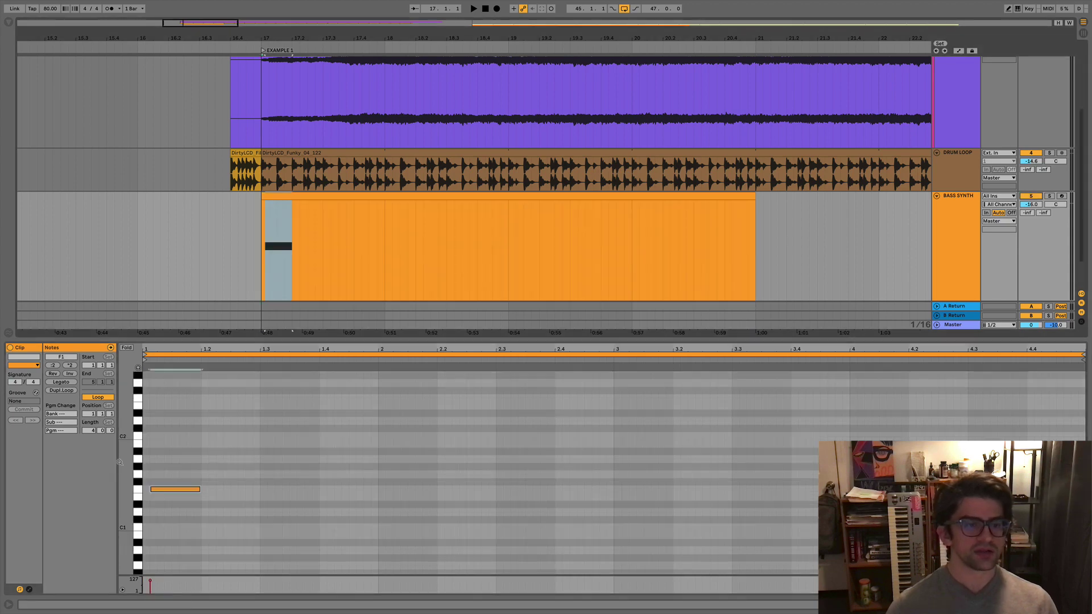
pyautogui.moveTo(174, 493); pyautogui.dragTo(173, 494)
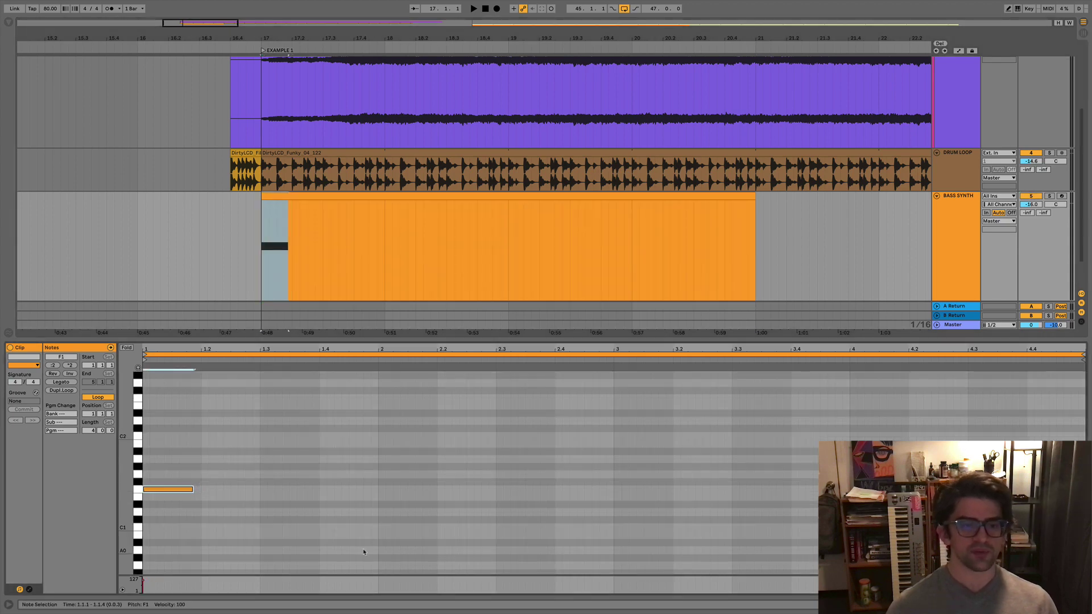
pyautogui.press('space')
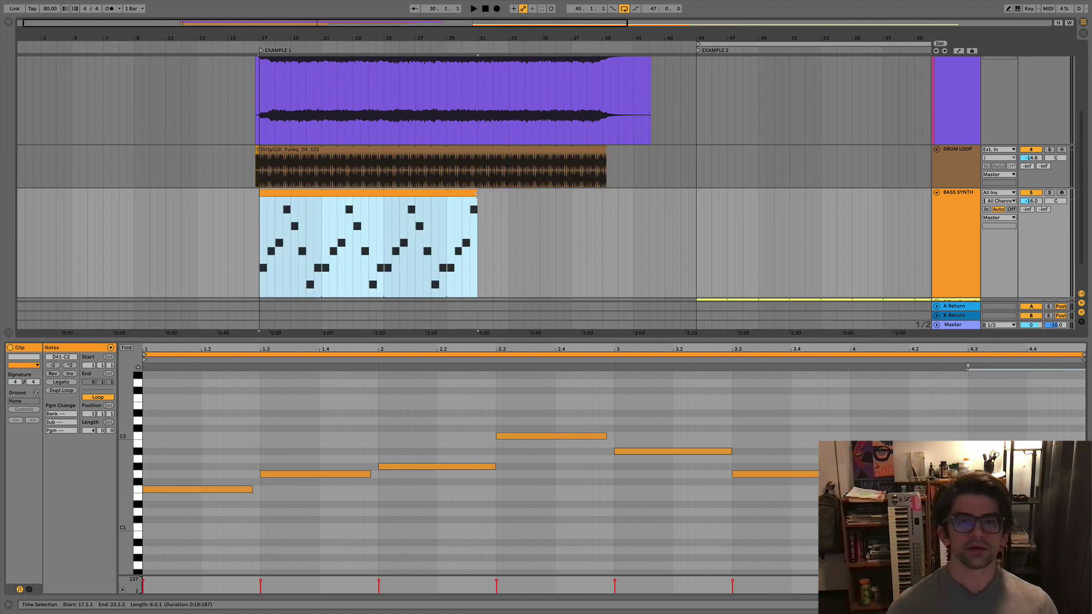
# Extend the bass pattern to bar 41 and play the full arrangement from 16.3.1.
pyautogui.moveTo(476, 245); pyautogui.dragTo(633, 245)
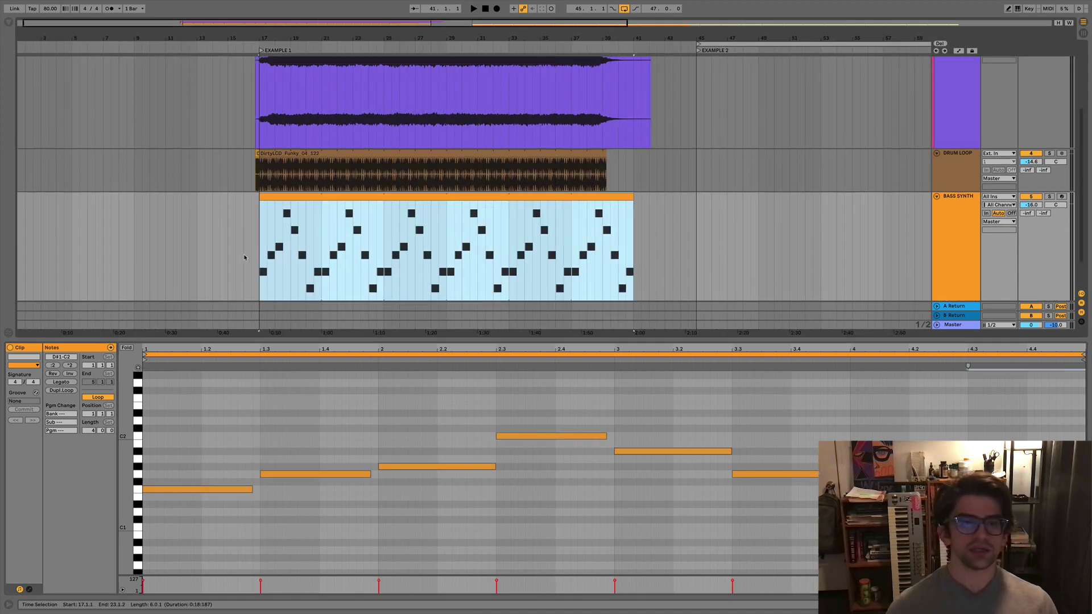
pyautogui.click(251, 257)
pyautogui.press('space')
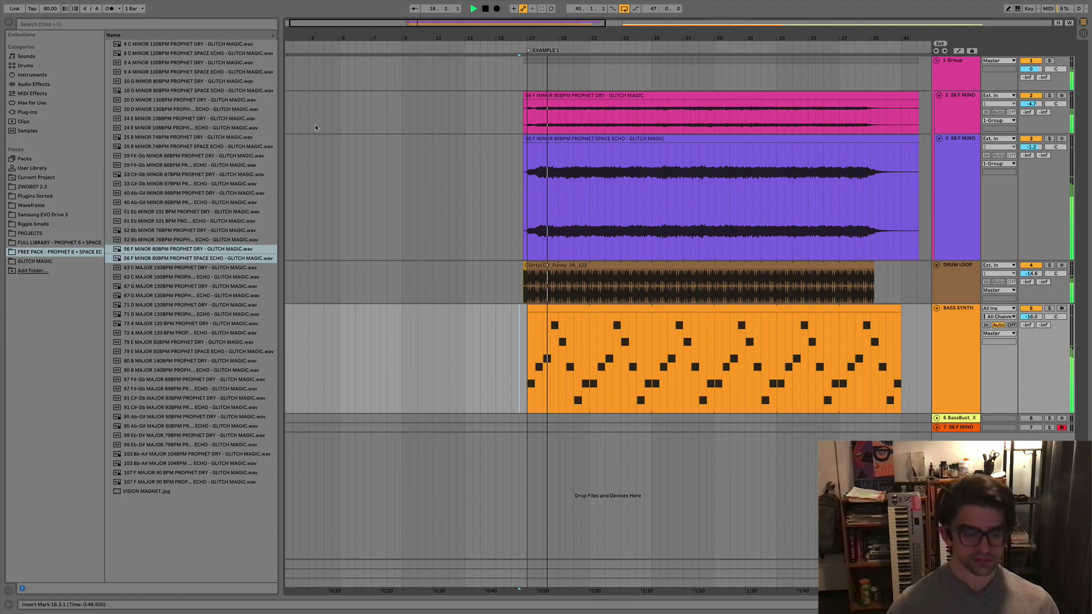
pyautogui.press('super+alt+b')
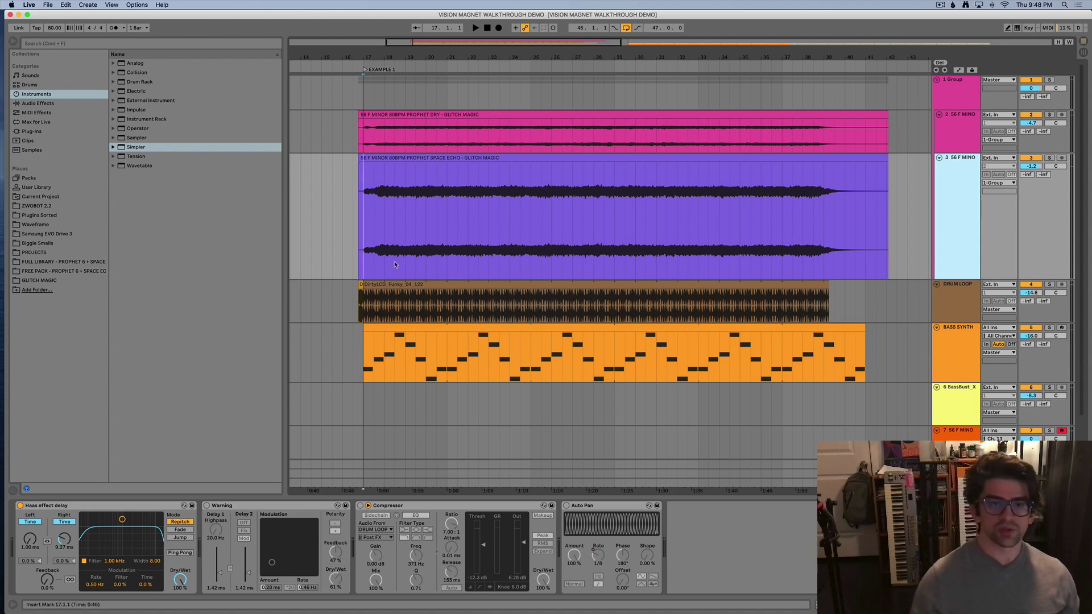
# Hide the browser and select the Haas effect delay on the Space Echo track.
pyautogui.scroll(2, 395, 264)
pyautogui.scroll(2, 396, 264)
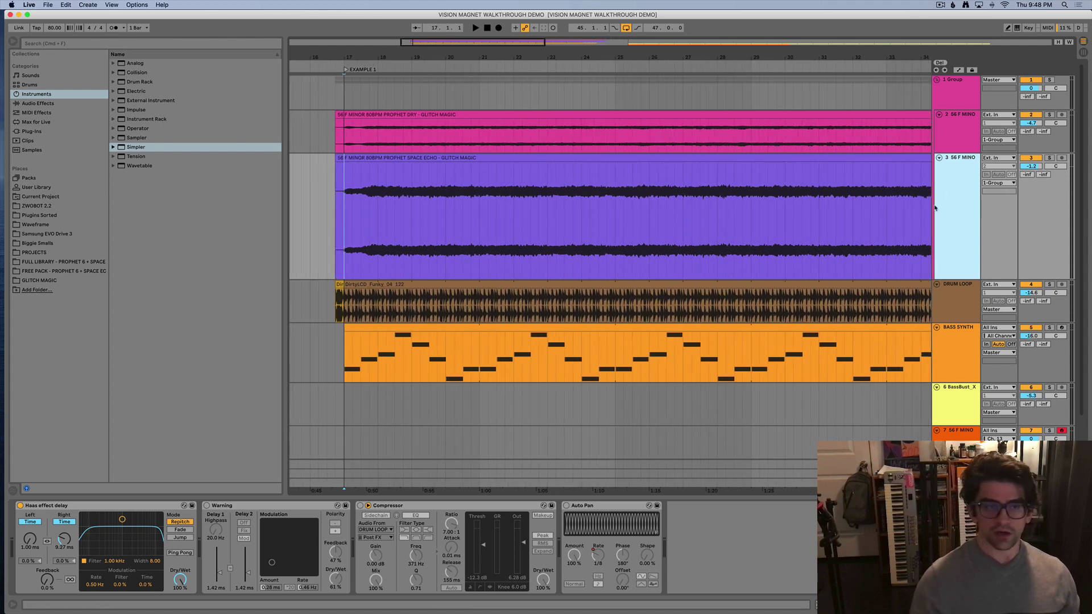
pyautogui.press('super+alt+b')
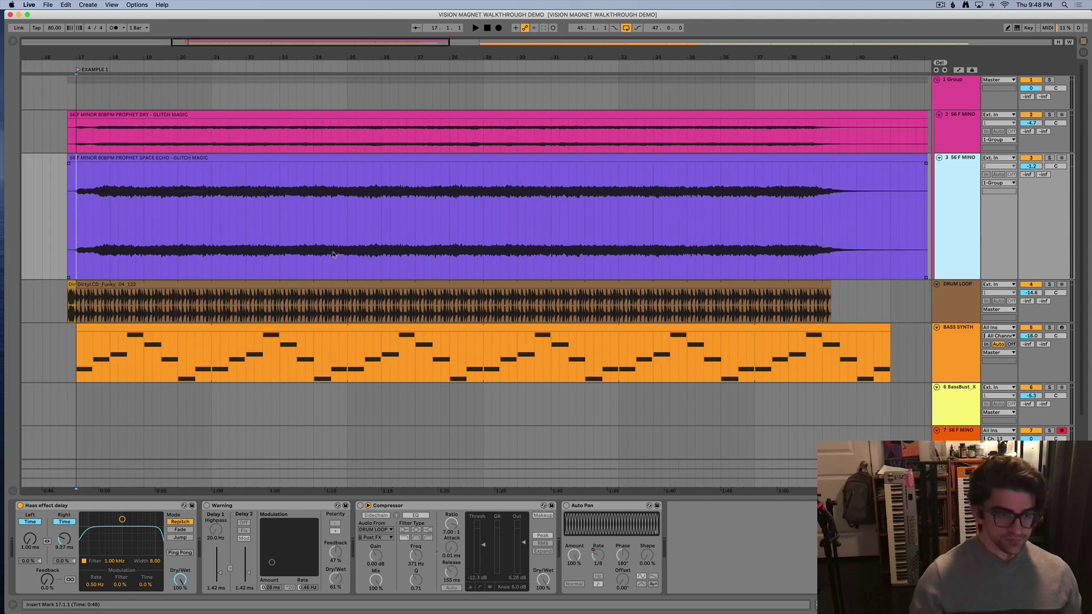
pyautogui.click(40, 507)
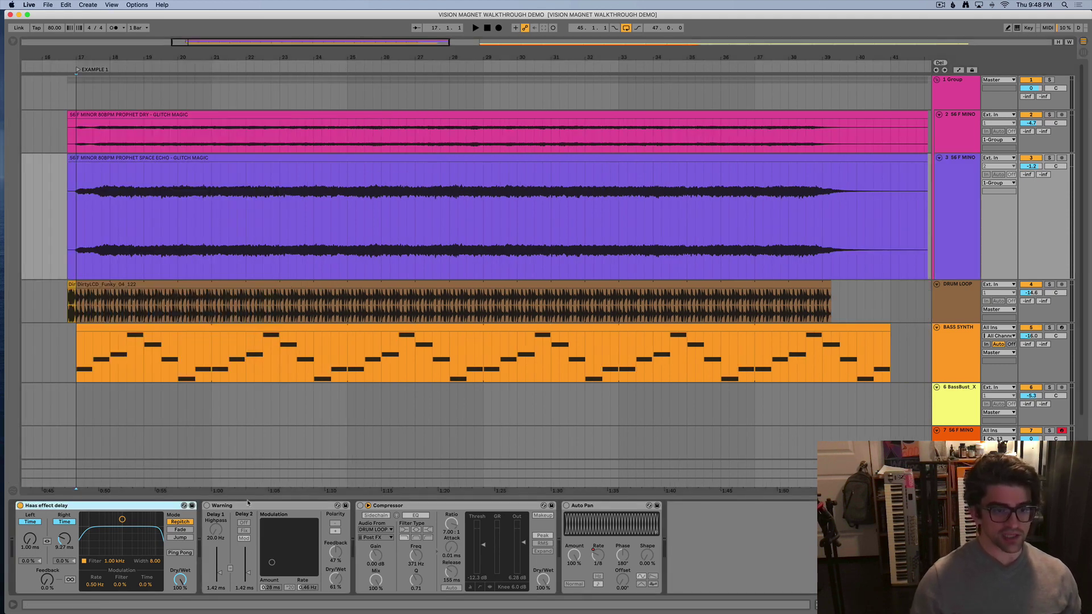
# Play the arrangement from 16.4.1 and activate the Warning device on the Space Echo track.
pyautogui.click(72, 240)
pyautogui.press('space')
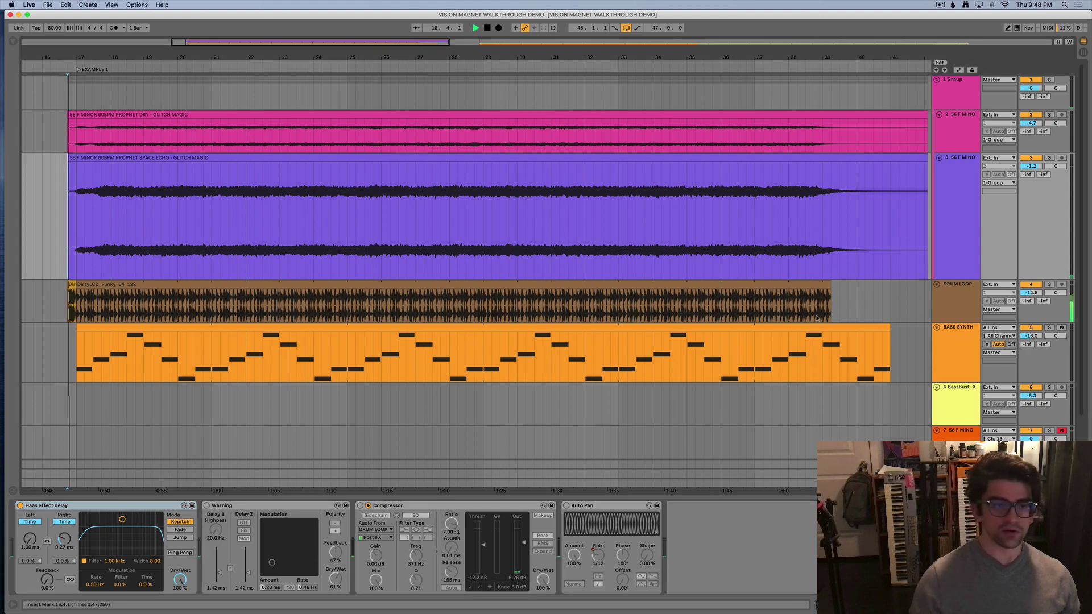
pyautogui.scroll(-1, 339, 402)
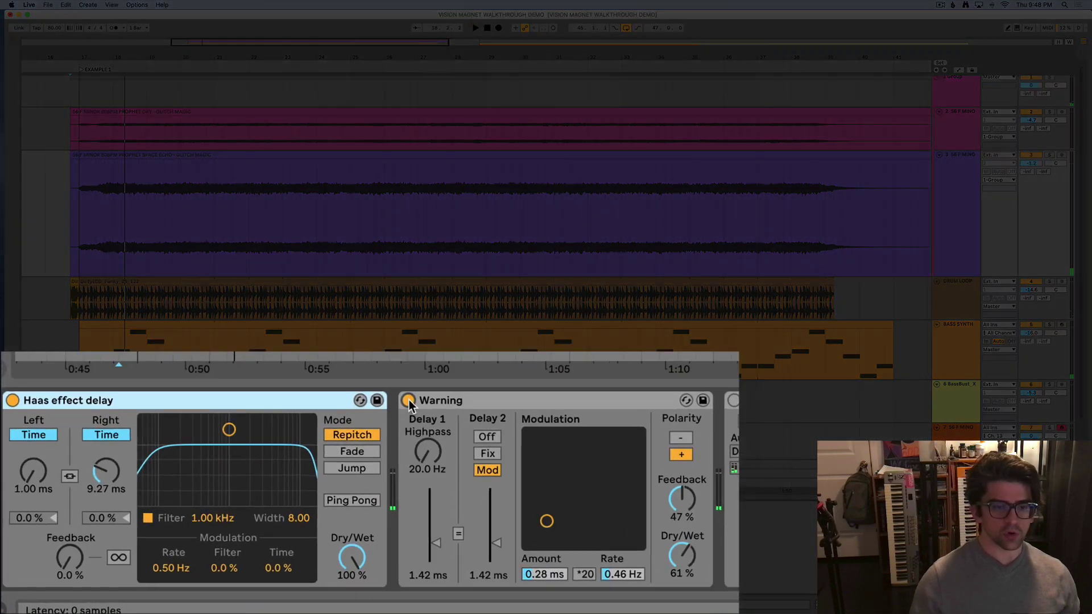
pyautogui.click(207, 505)
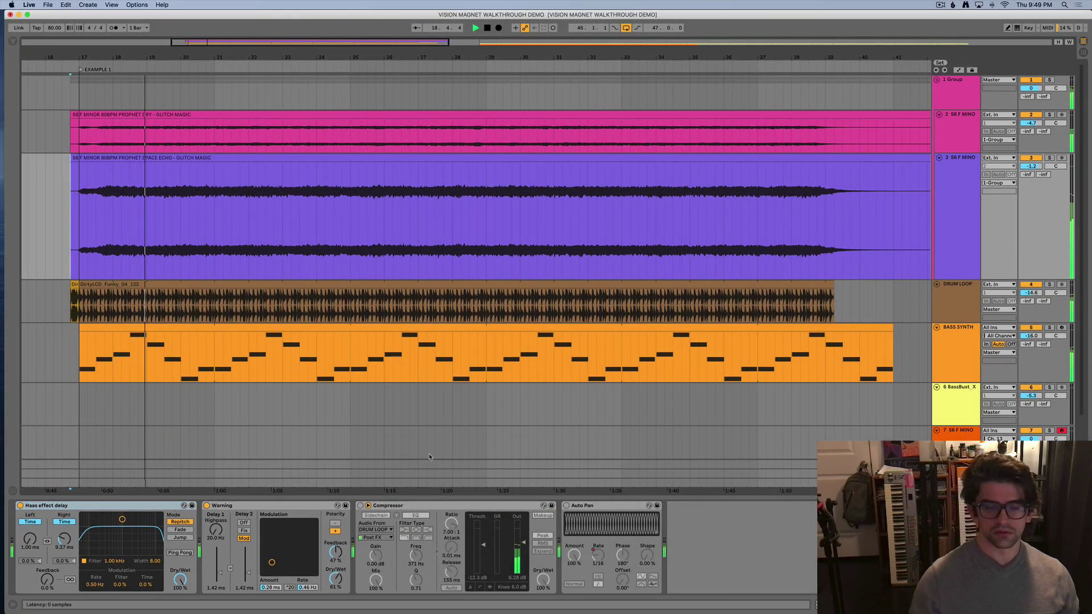
# Keep DRUM LOOP as the sidechain source of the Space Echo track's Compressor and activate the Compressor.
pyautogui.scroll(-1, 328, 420)
pyautogui.scroll(-3, 328, 420)
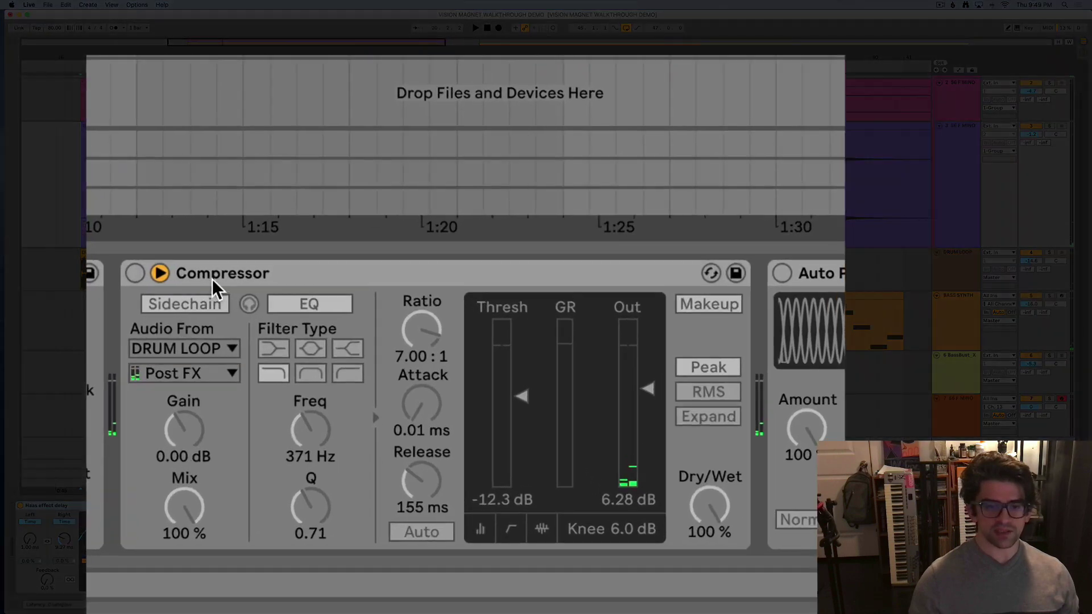
pyautogui.click(252, 404)
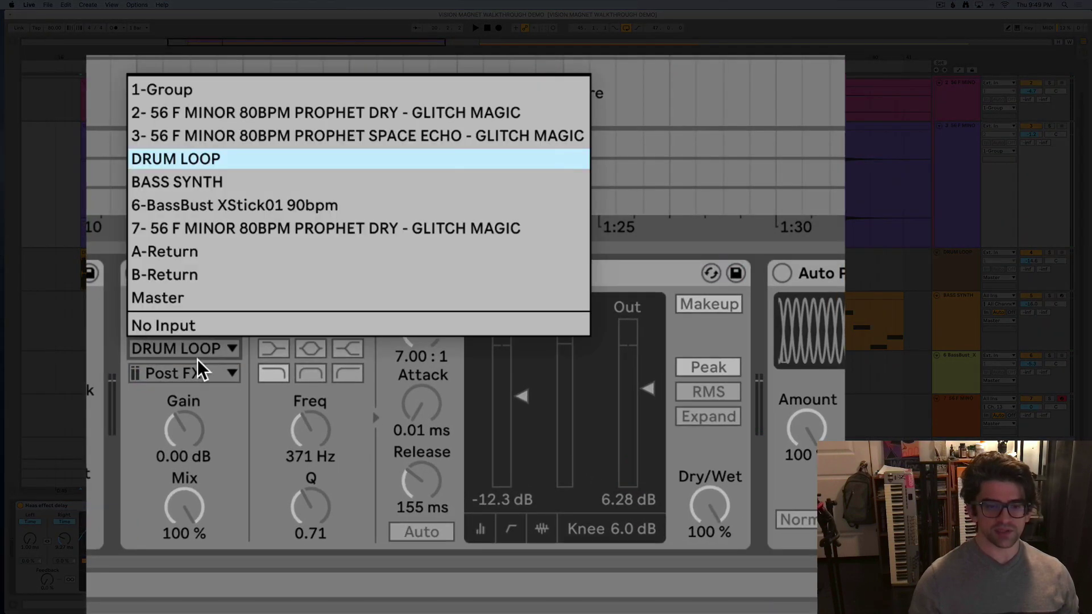
pyautogui.click(158, 160)
pyautogui.click(136, 273)
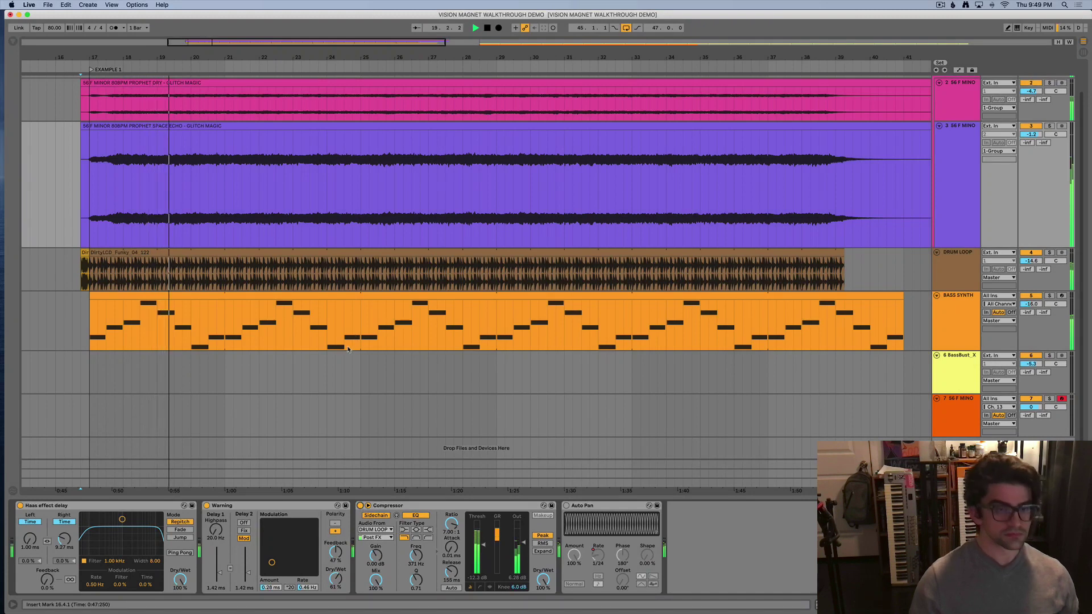
# Show the automation lanes, activate Auto Pan on the Space Echo track and display its Rate automation.
pyautogui.press('a')
pyautogui.click(599, 571)
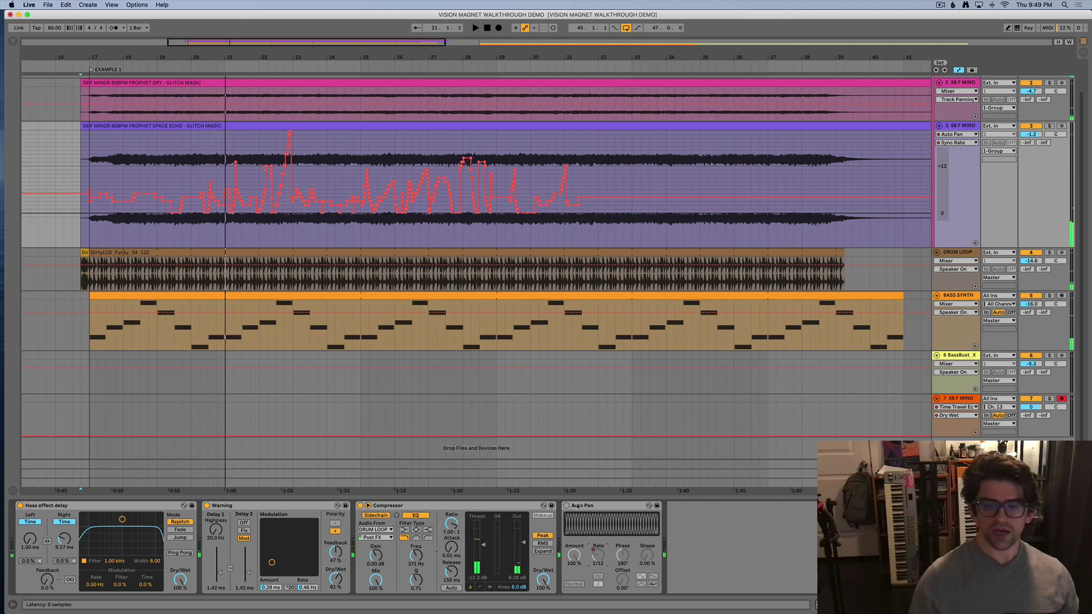
pyautogui.click(577, 506)
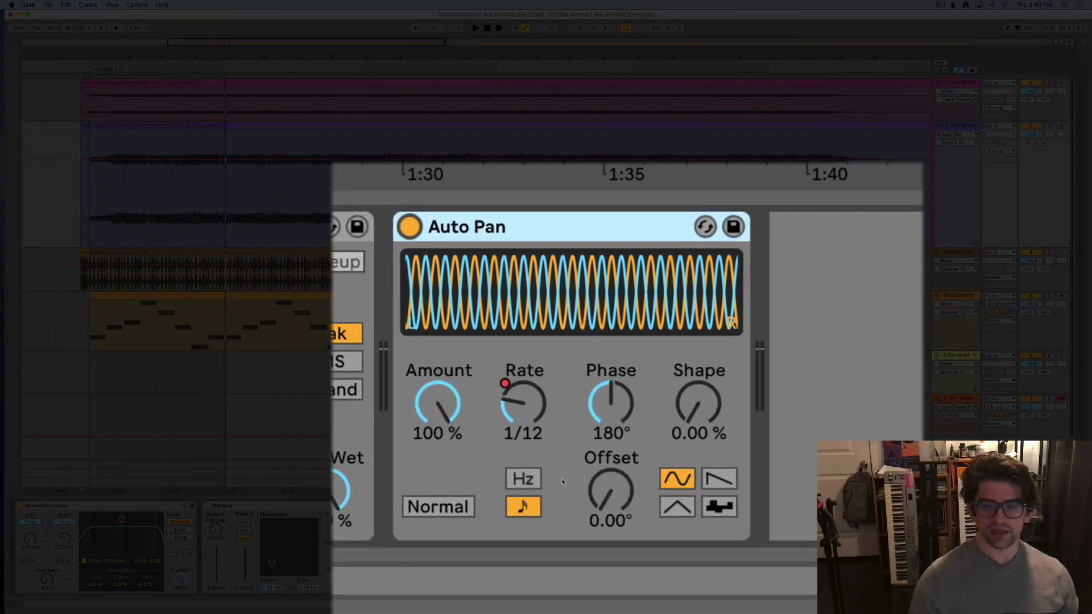
pyautogui.click(523, 403)
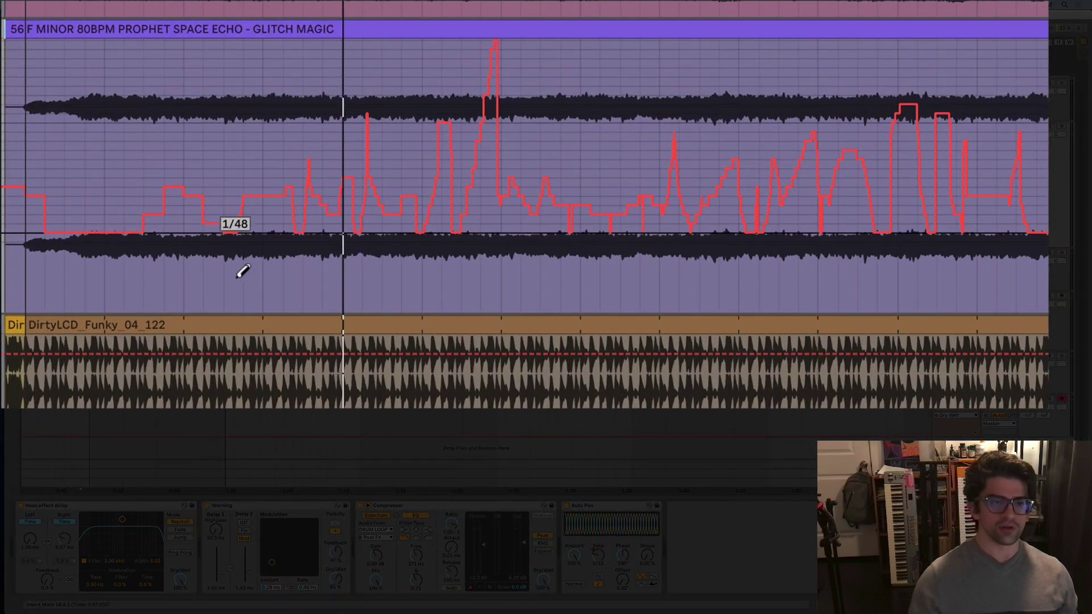
# Redraw the Auto Pan rate automation in uneven steps along the Space Echo clip, playing it from 17.1.1.
pyautogui.moveTo(239, 276)
pyautogui.mouseDown()
pyautogui.moveTo(453, 109)
pyautogui.moveTo(619, 161)
pyautogui.moveTo(728, 238)
pyautogui.moveTo(1042, 146)
pyautogui.mouseUp()
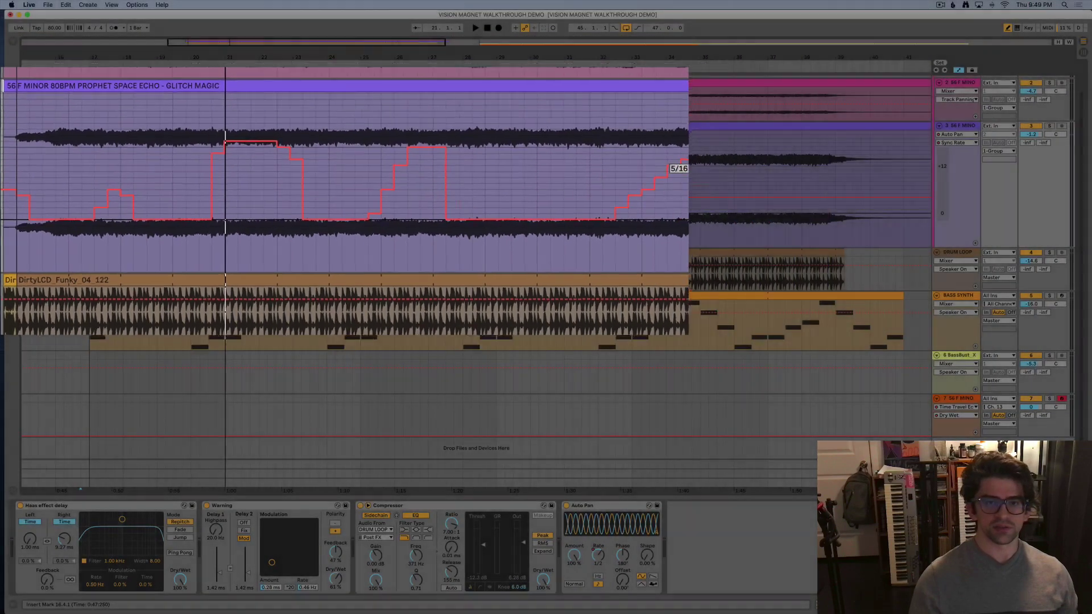
pyautogui.click(417, 221)
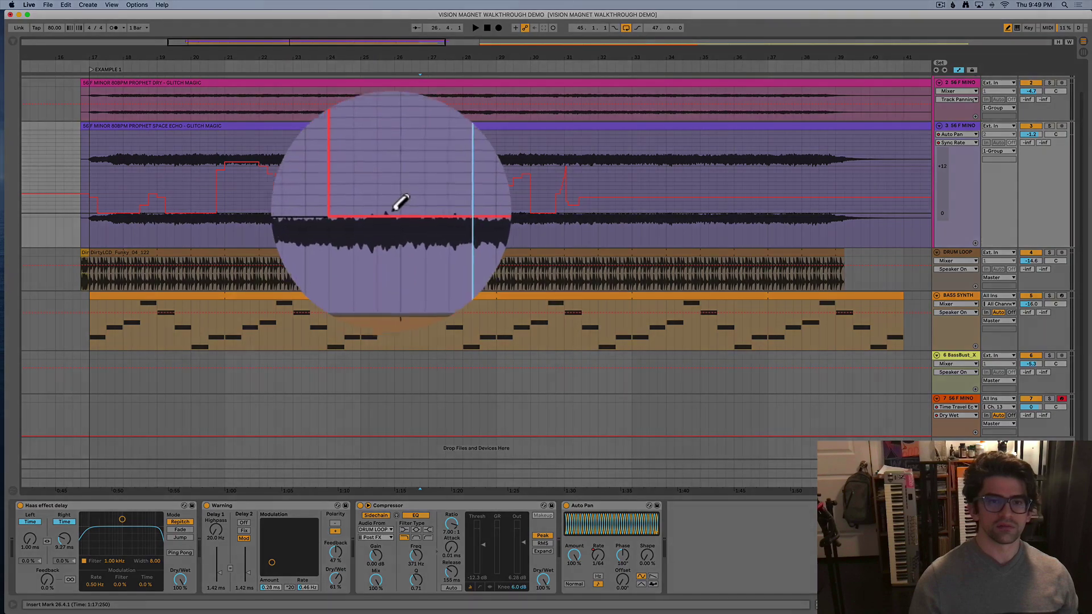
pyautogui.click(90, 237)
pyautogui.press('space')
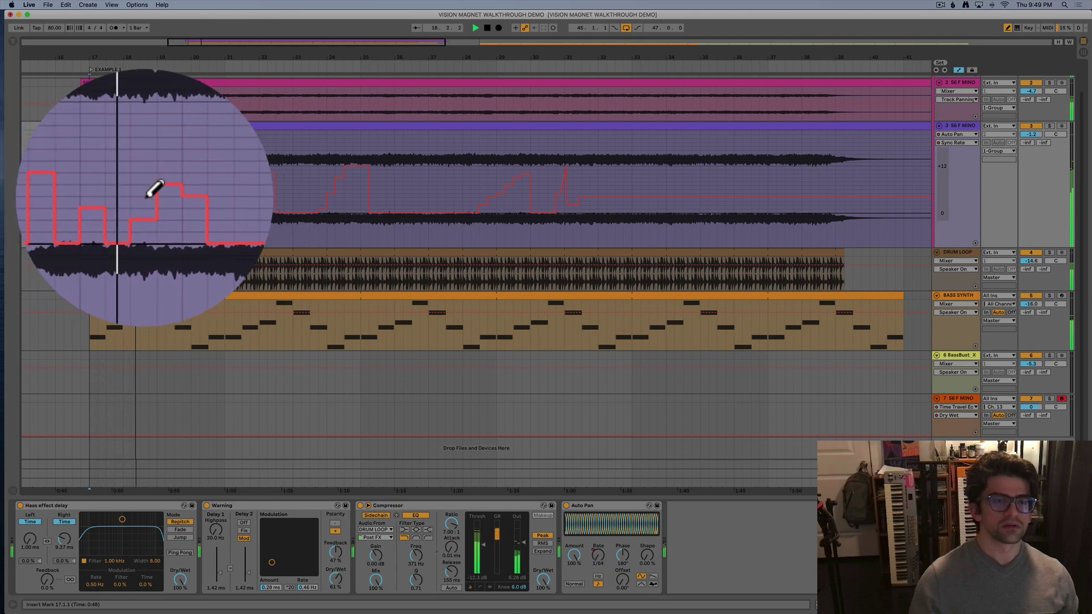
pyautogui.moveTo(157, 209)
pyautogui.mouseDown()
pyautogui.moveTo(176, 187)
pyautogui.moveTo(193, 199)
pyautogui.moveTo(203, 187)
pyautogui.mouseUp()
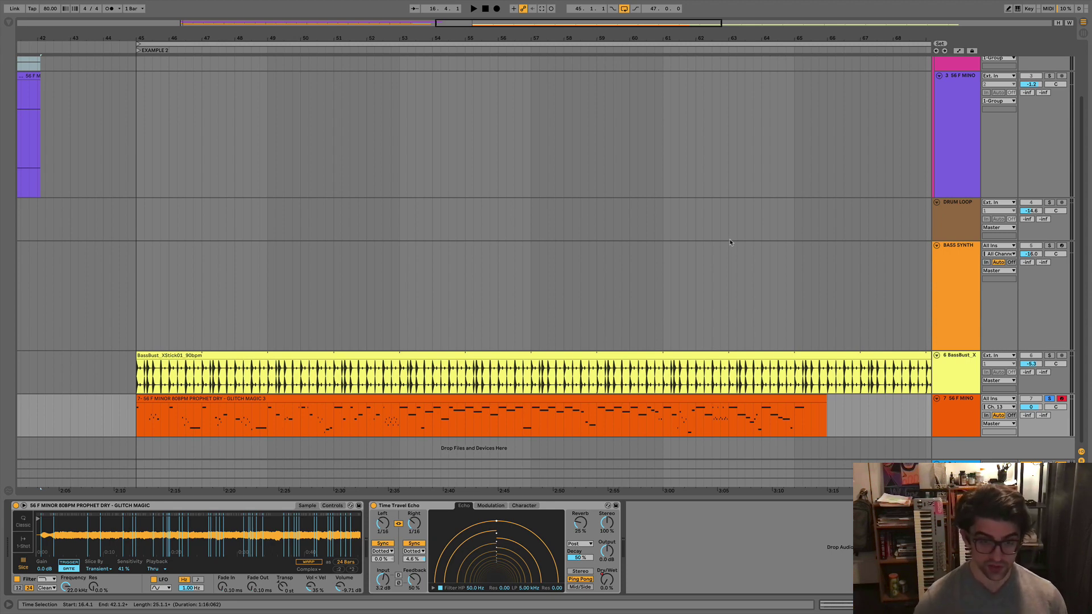
# Solo the BassBust track instead of the sliced Prophet track and play it from 45.1.1, briefly with the metronome.
pyautogui.click(1048, 399)
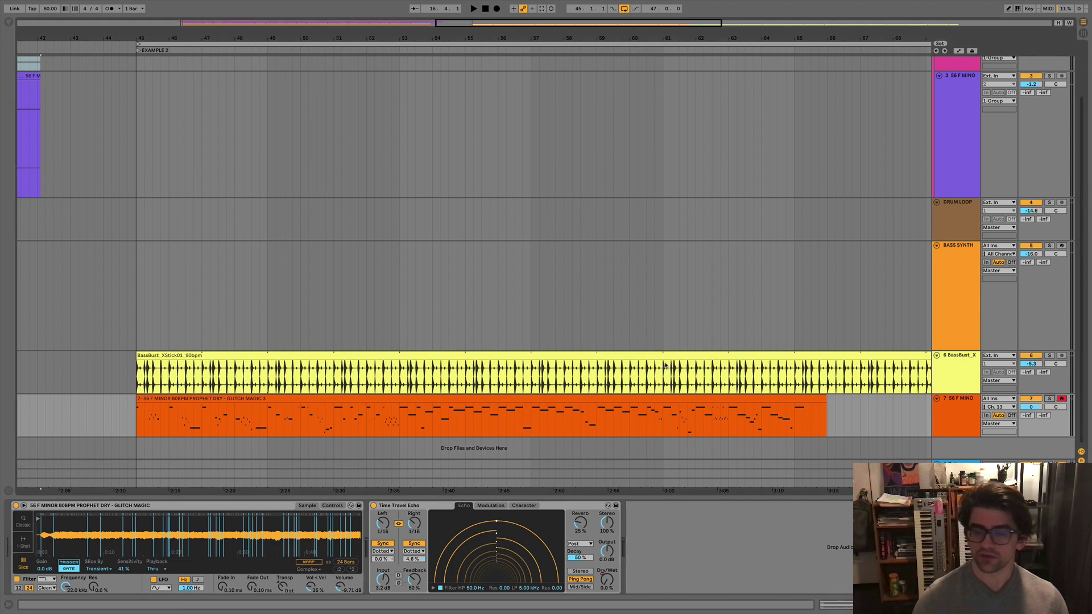
pyautogui.click(1049, 356)
pyautogui.click(137, 371)
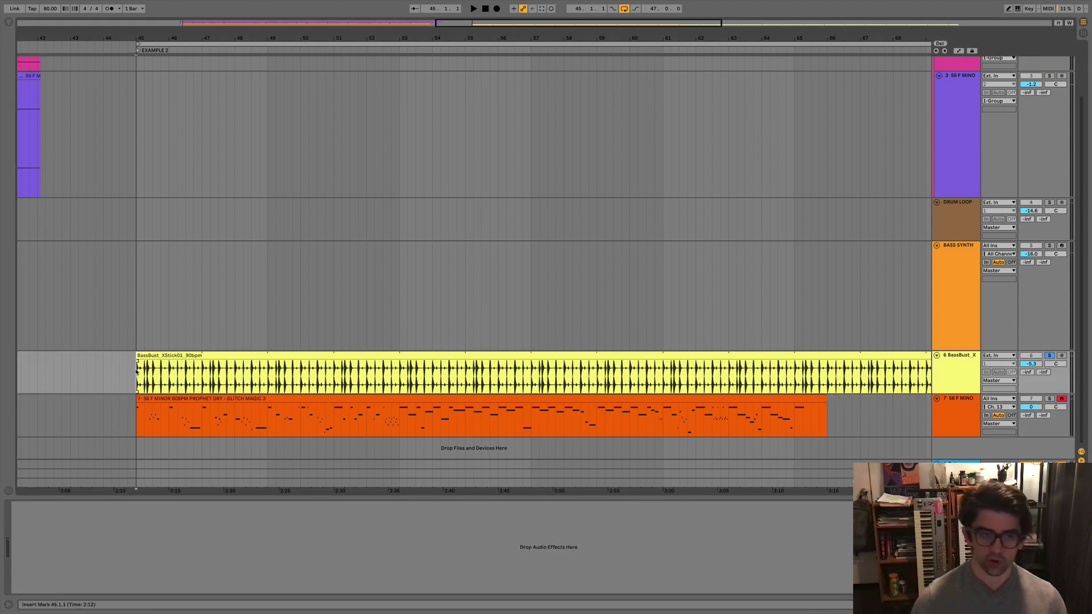
pyautogui.press('space')
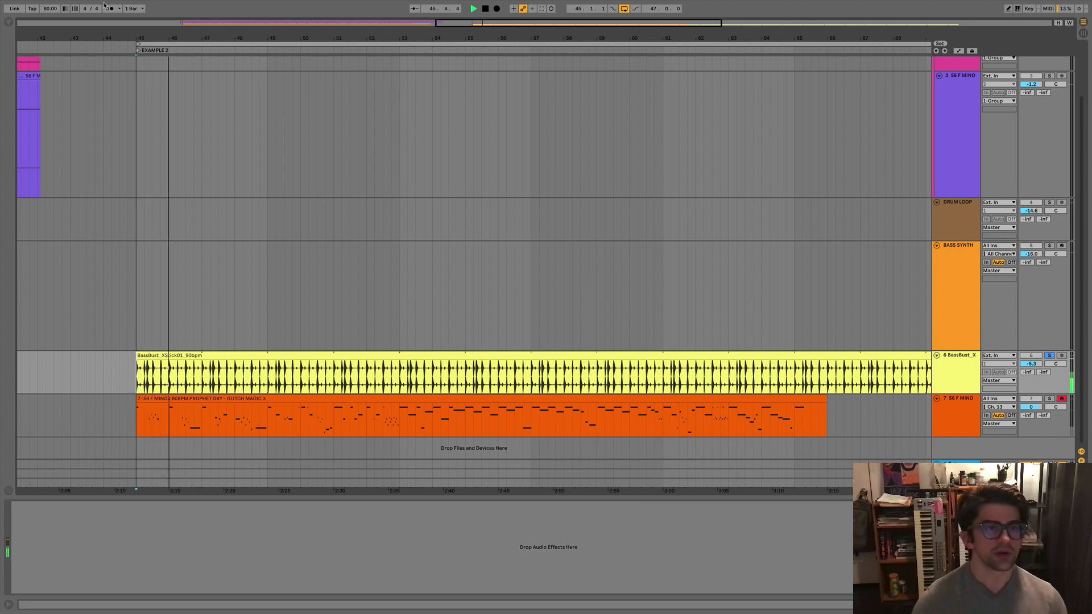
pyautogui.click(114, 9)
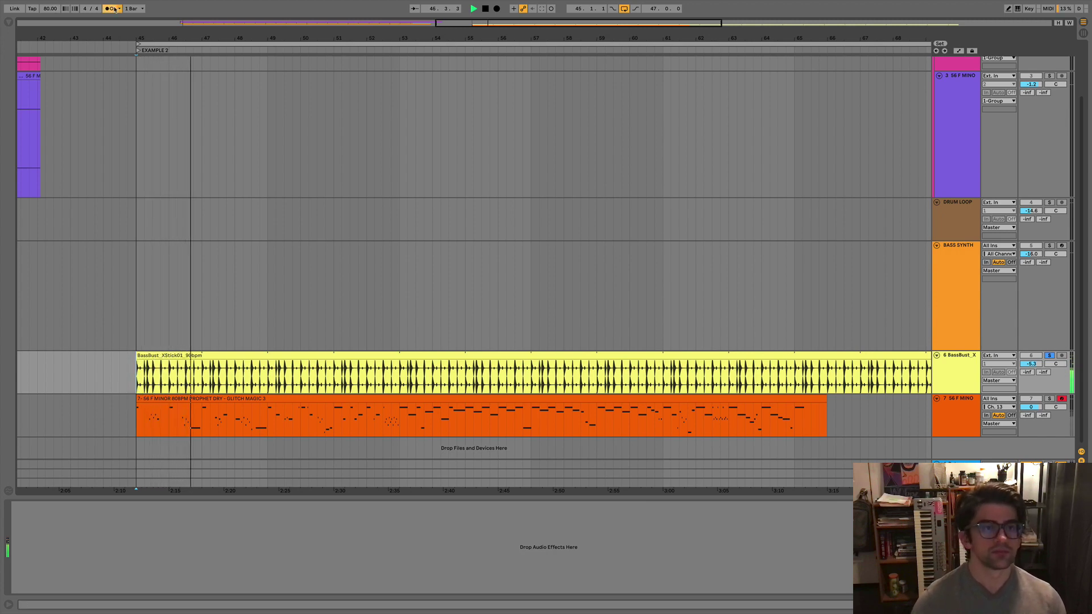
pyautogui.click(110, 8)
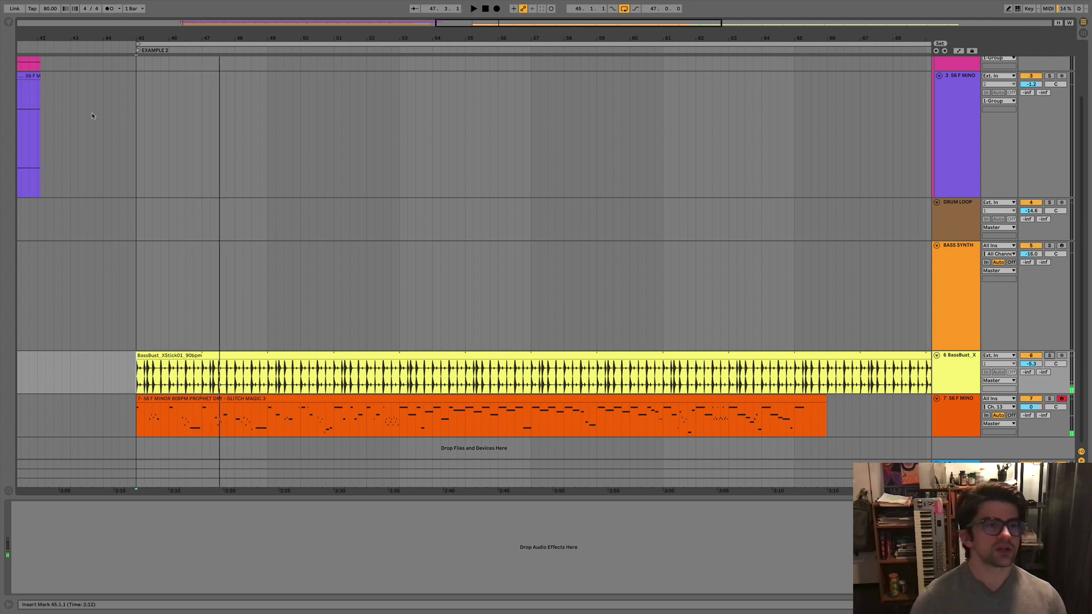
# Return to Example 1 and select the dry Prophet clip.
pyautogui.hscroll(-10, 92, 116)
pyautogui.scroll(3, 92, 116)
pyautogui.click(114, 105)
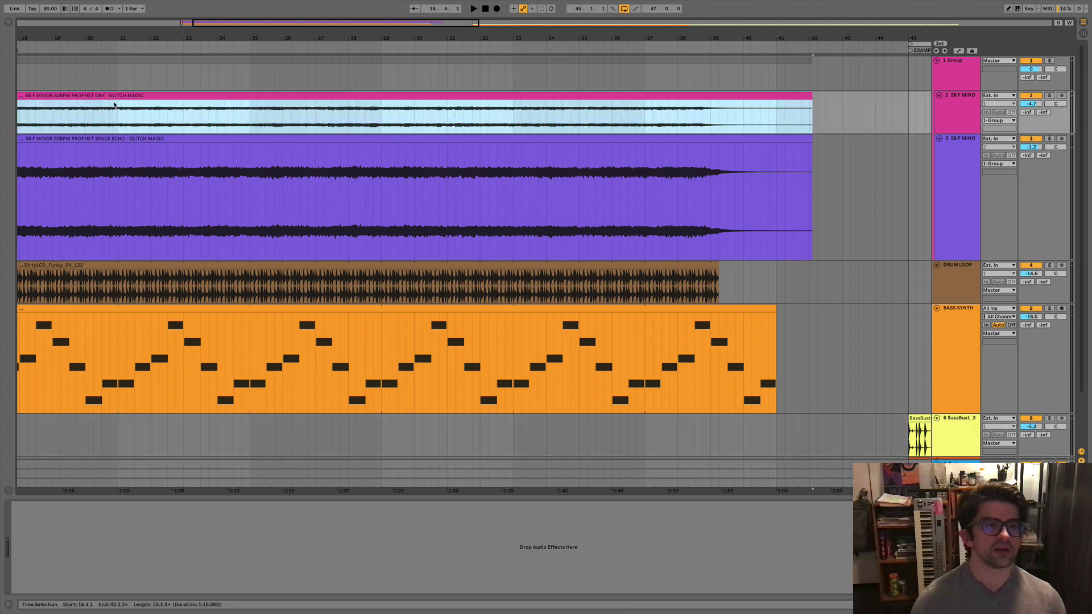
# Select the sliced Prophet MIDI track in Example 2 and adjust the Dry/Wet of its Time Travel Echo.
pyautogui.hscroll(10, 254, 171)
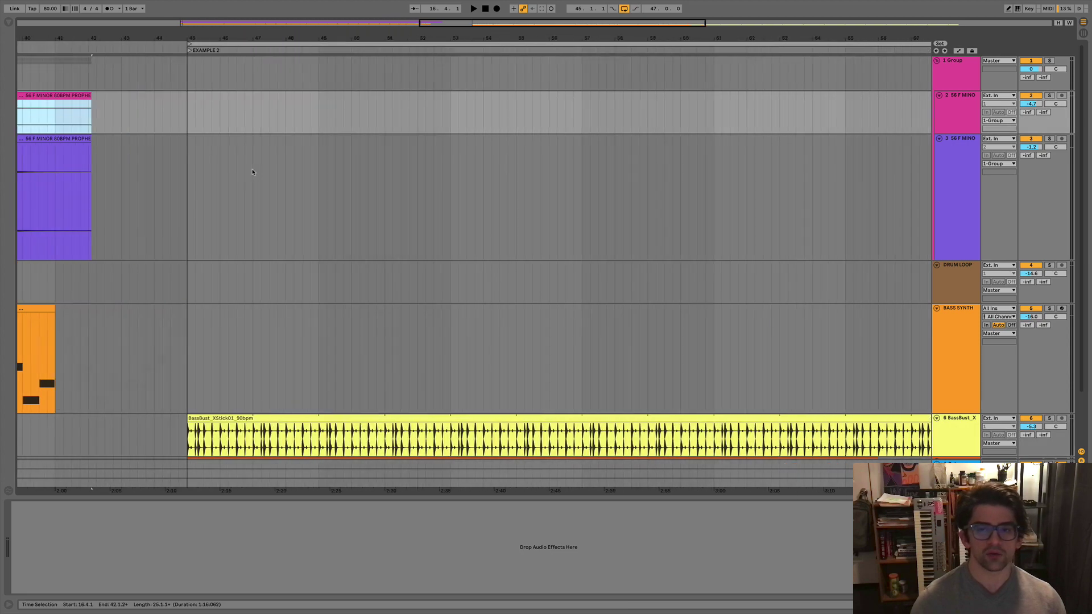
pyautogui.scroll(-3, 258, 208)
pyautogui.click(961, 423)
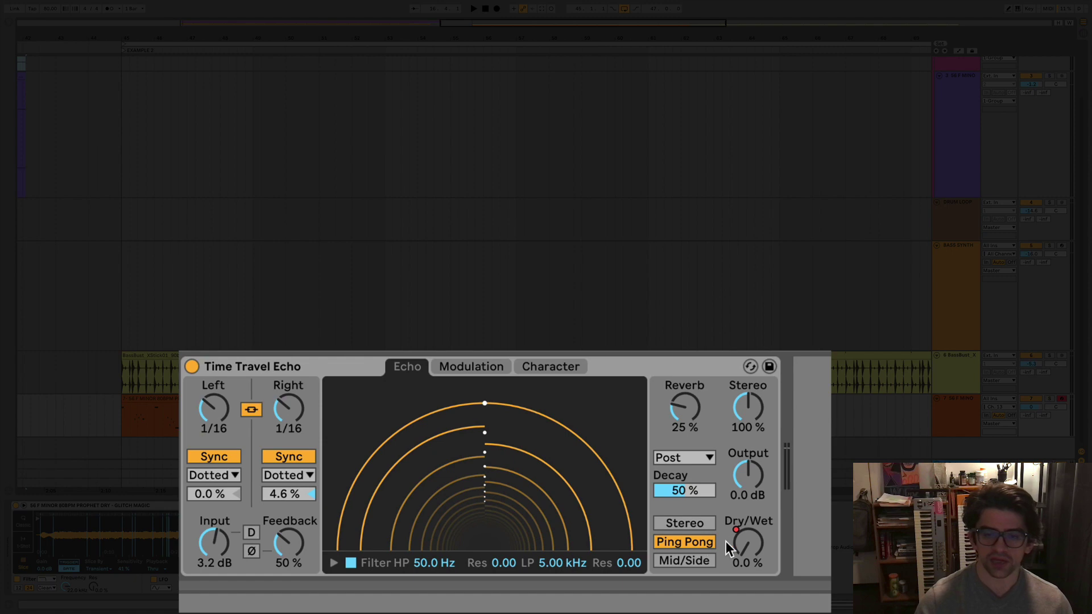
pyautogui.moveTo(606, 579); pyautogui.dragTo(606, 568)
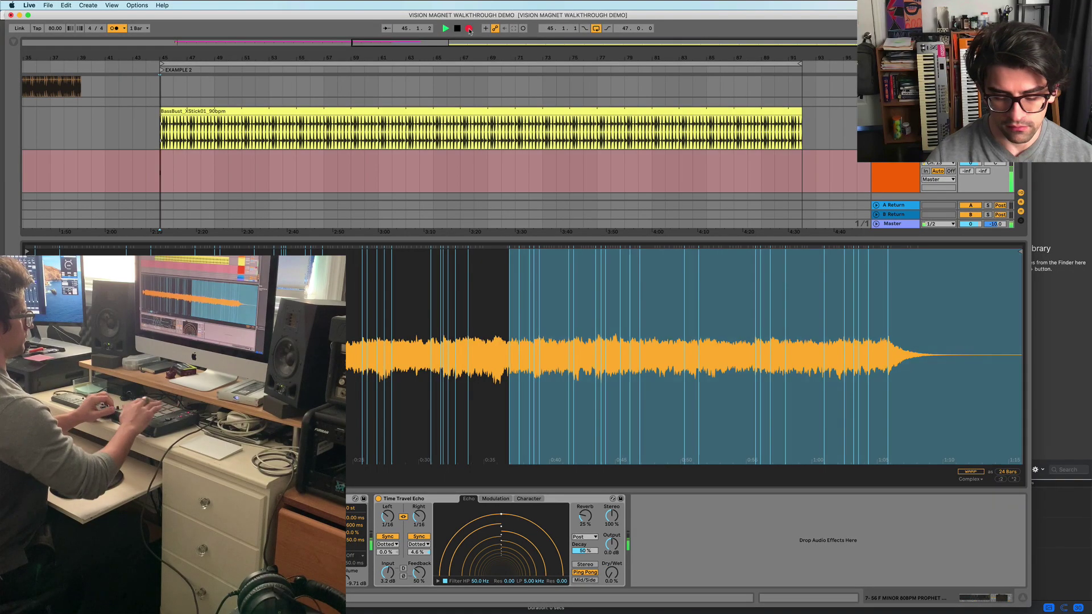
# Start recording the Prophet slice performance on its MIDI track over the BassBust loop from 45.1.1.
pyautogui.click(469, 28)
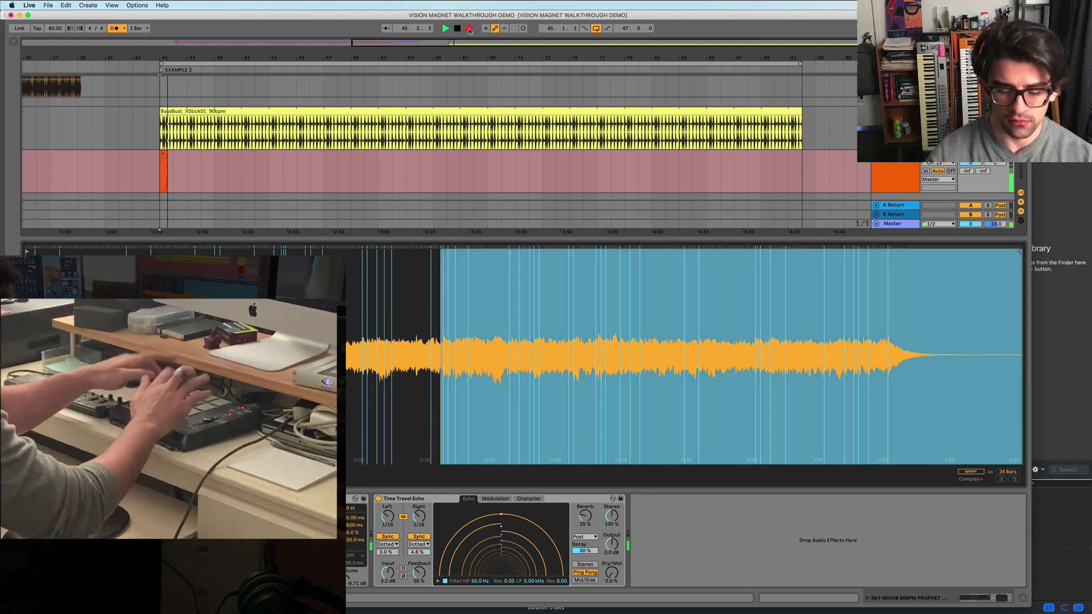